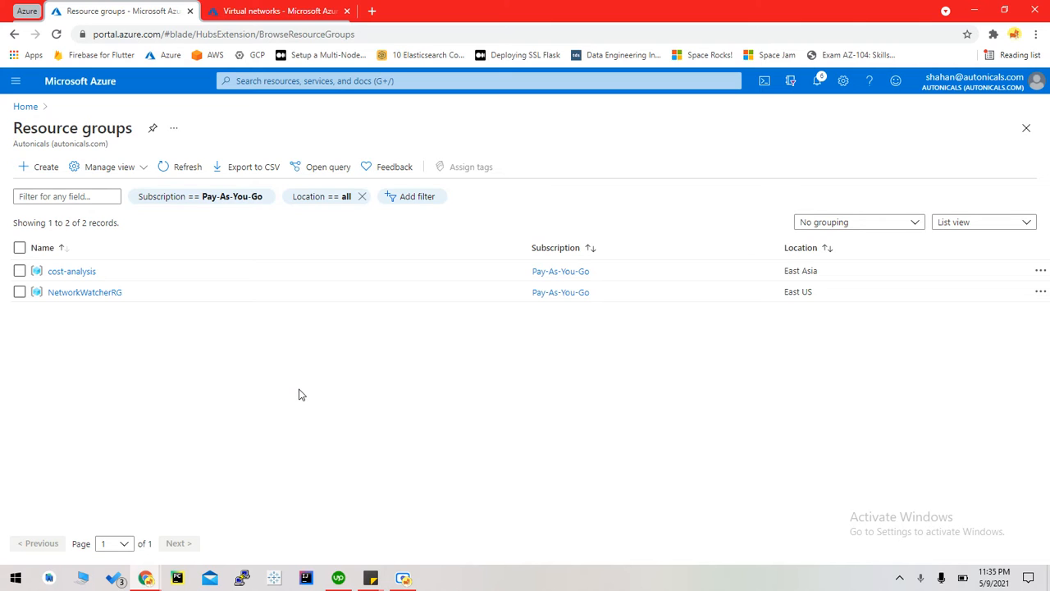
# Create a resource group named vpn-demo in the Pay-As-You-Go subscription and dismiss the creation notification.
pyautogui.click(47, 167)
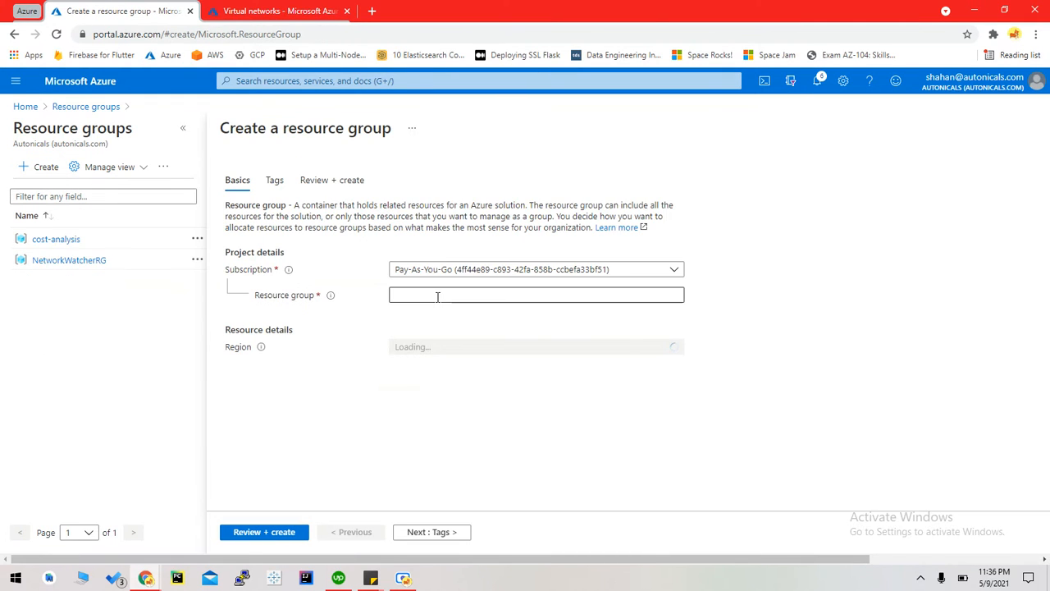
pyautogui.write('vpn')
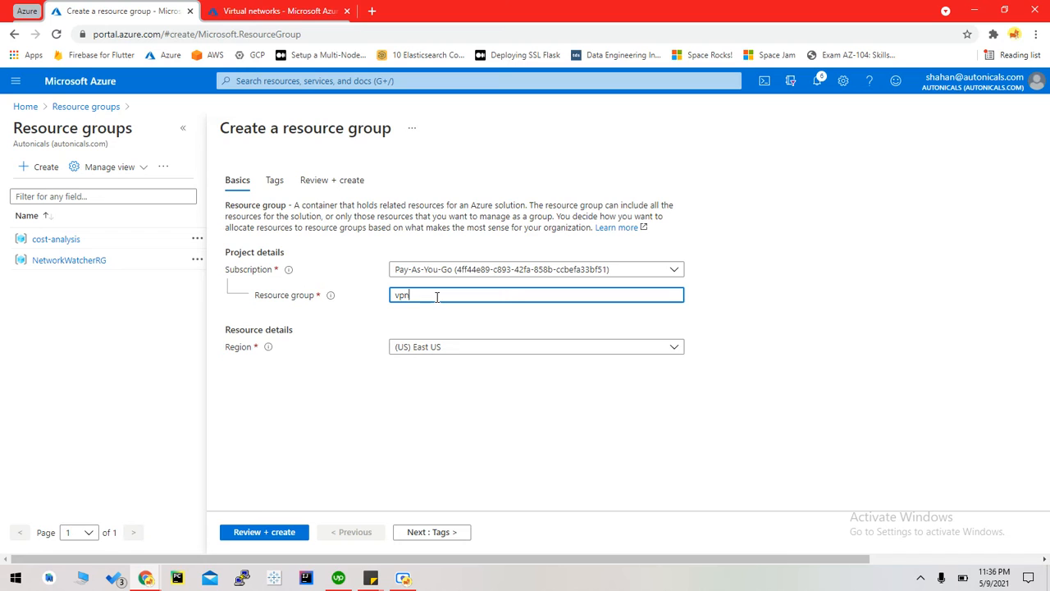
pyautogui.write('-demo')
pyautogui.click(287, 533)
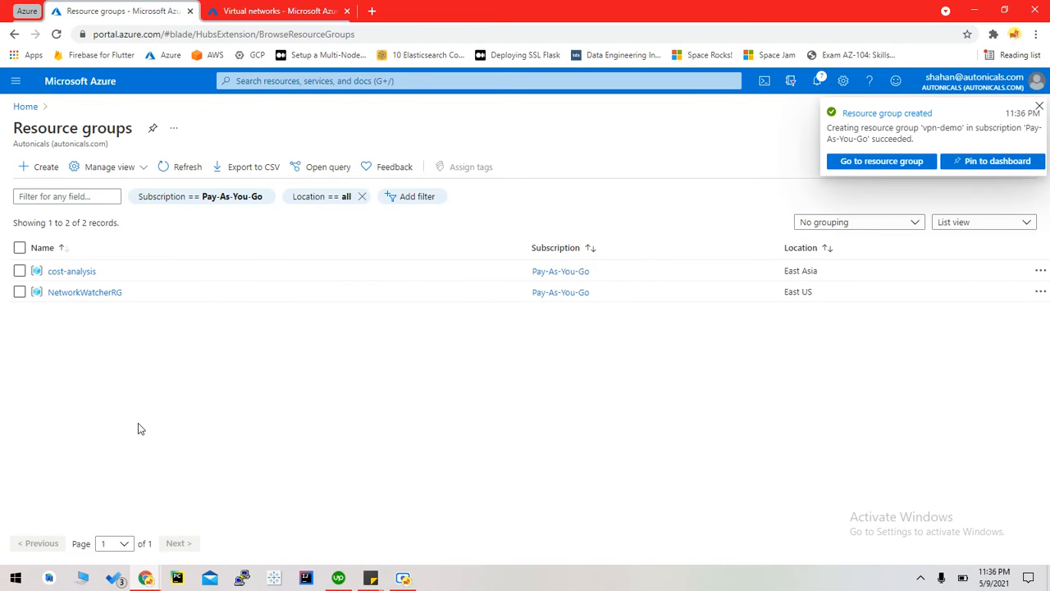
pyautogui.click(1039, 107)
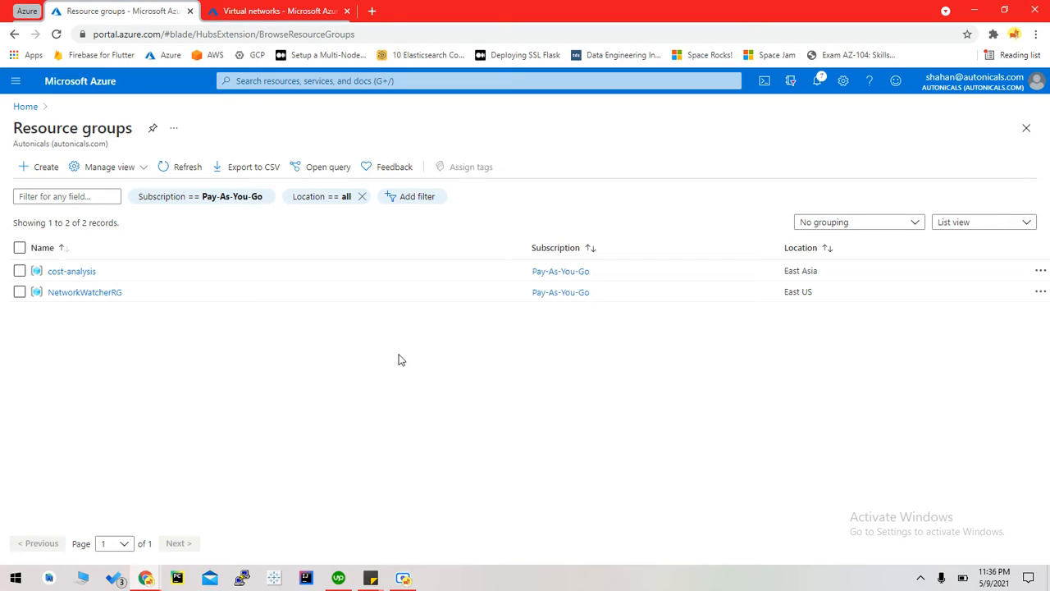
# Refresh the resource groups list to look for the vpn-demo group.
pyautogui.click(197, 167)
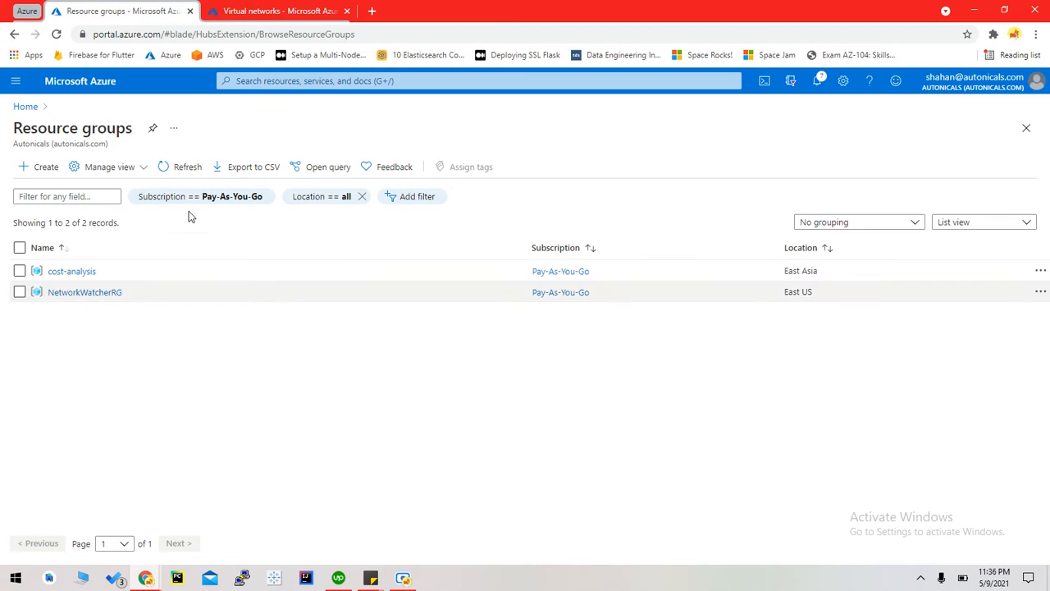
pyautogui.click(187, 168)
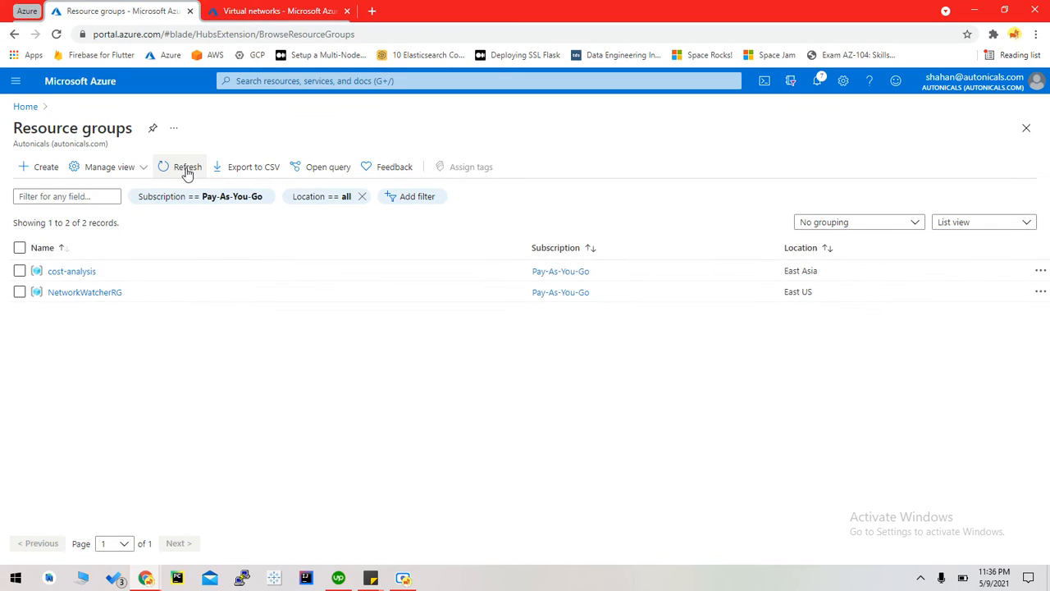
pyautogui.click(265, 9)
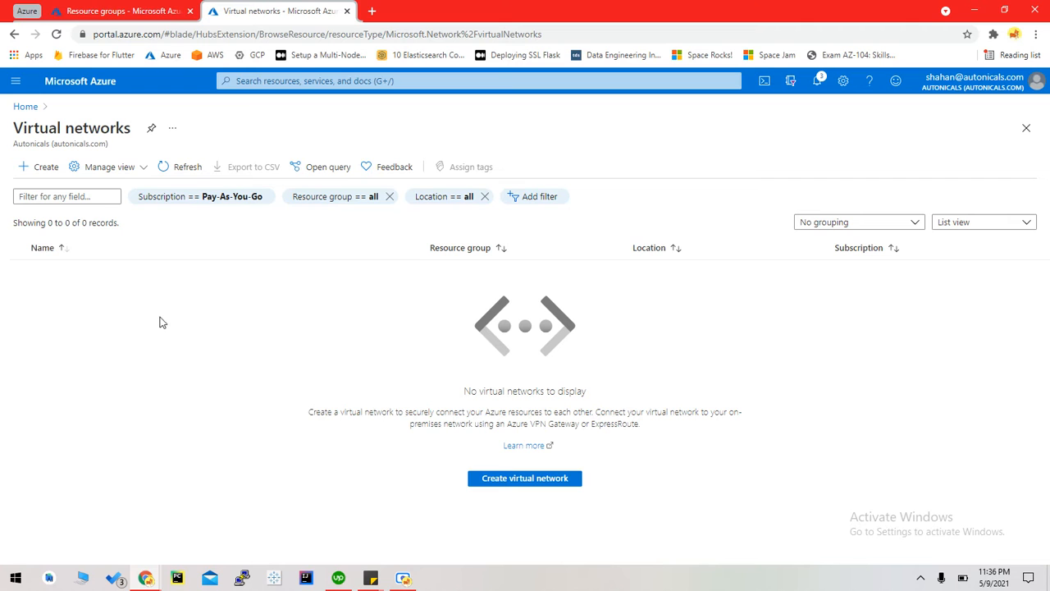
pyautogui.click(131, 11)
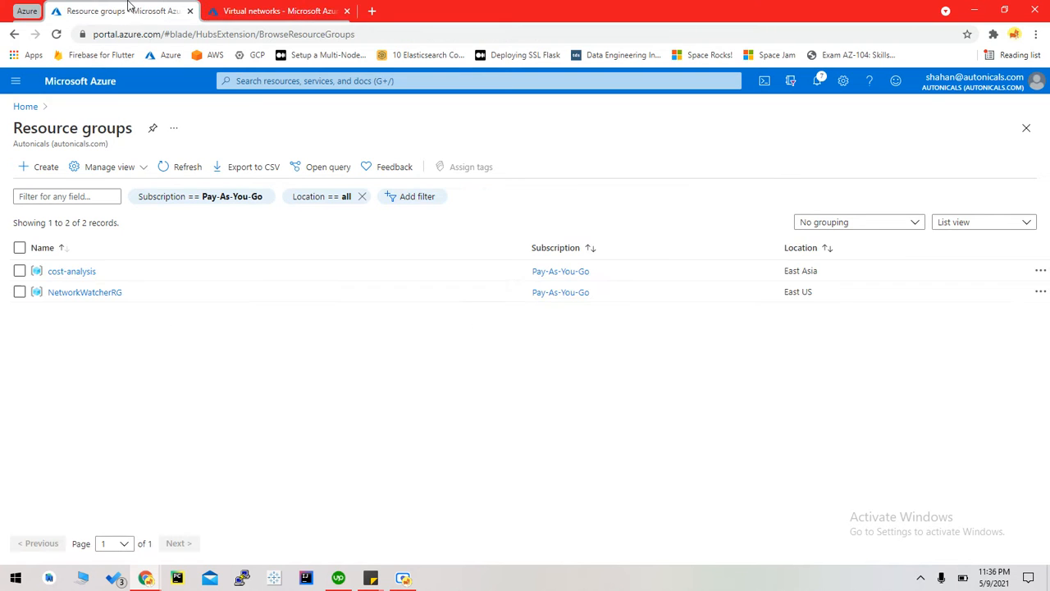
pyautogui.click(171, 167)
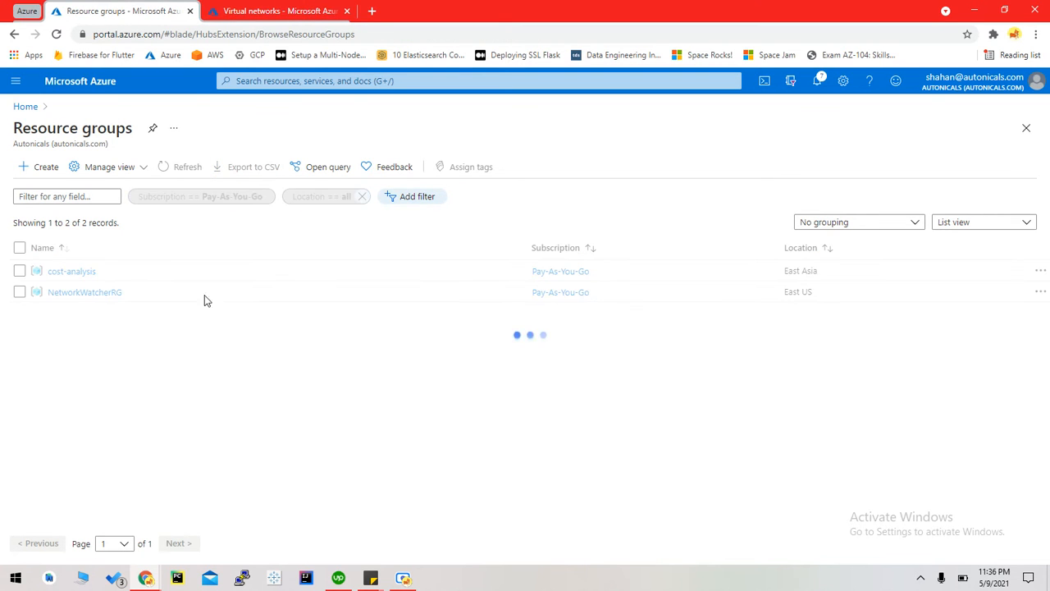
# Check the notifications for the vpn-demo creation and open that resource group from there.
pyautogui.click(820, 83)
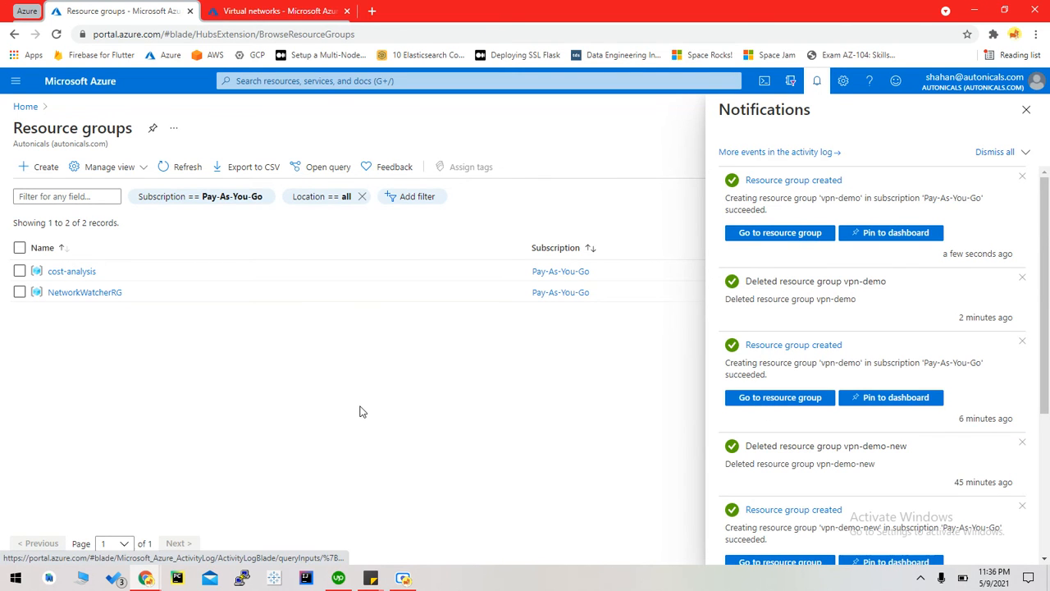
pyautogui.click(185, 168)
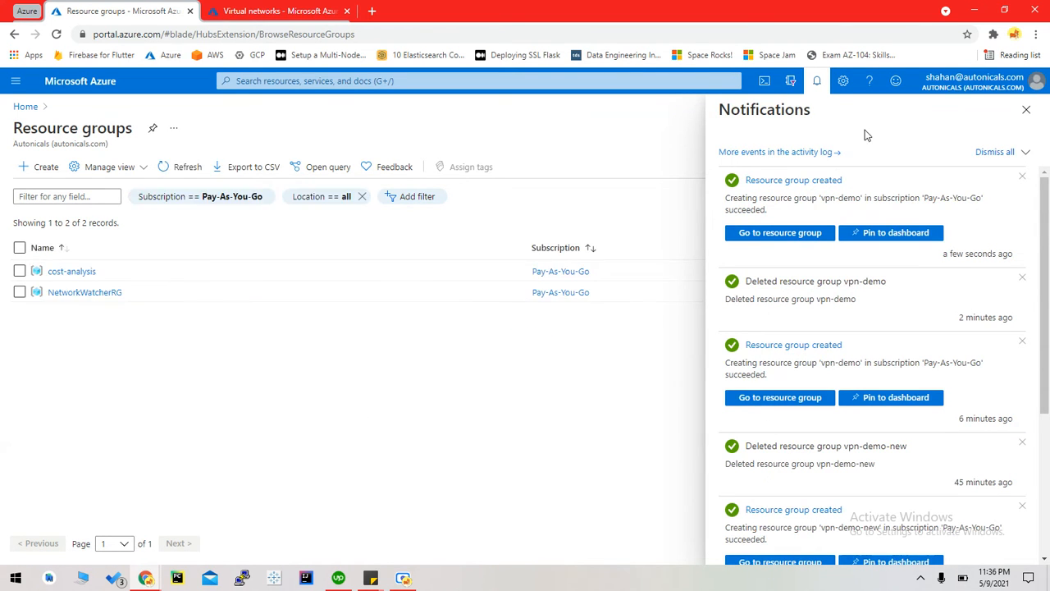
pyautogui.click(1026, 113)
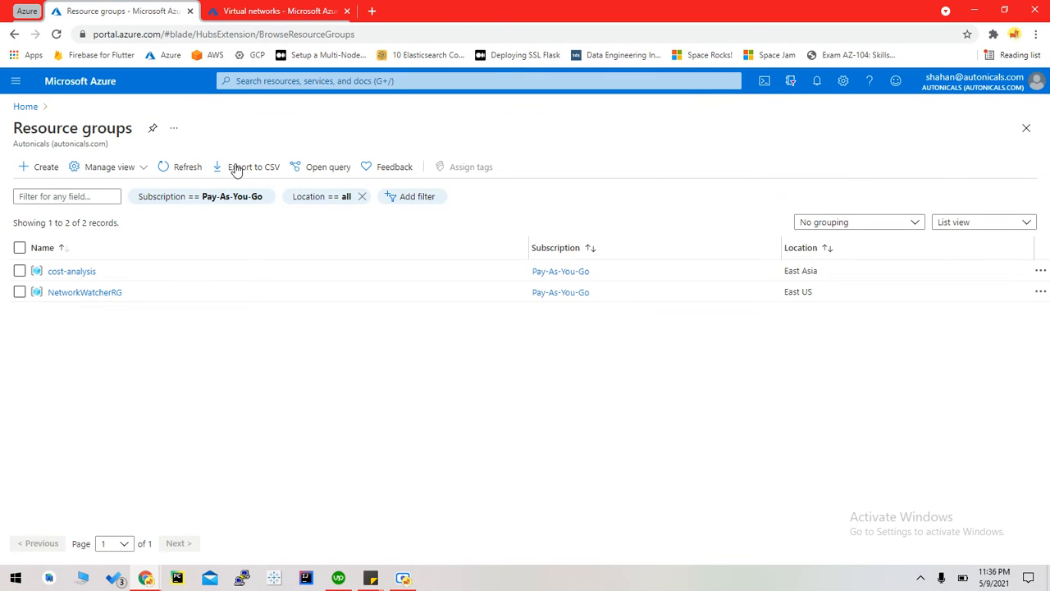
pyautogui.click(188, 167)
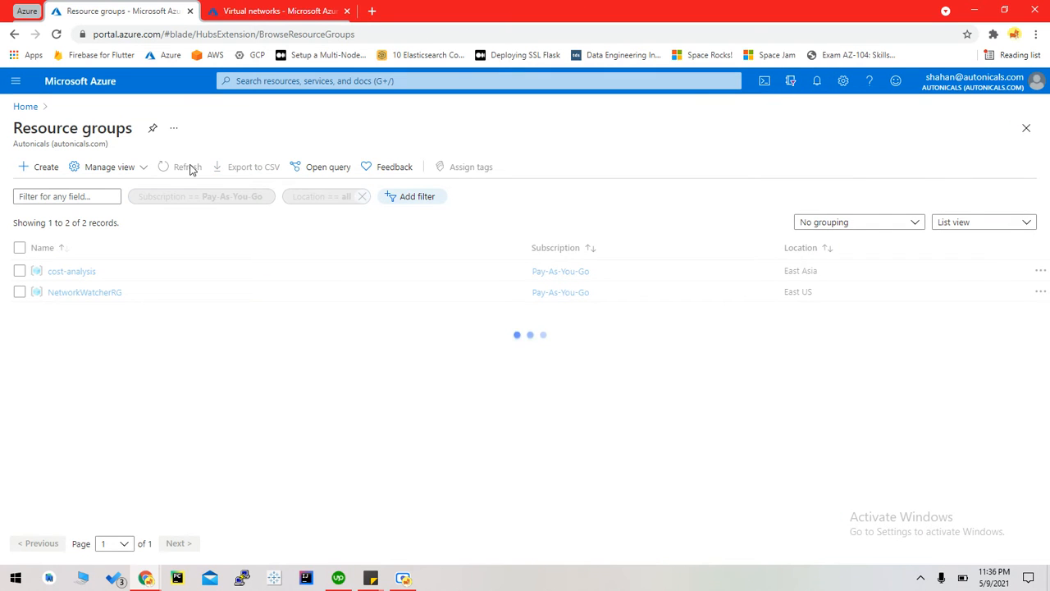
pyautogui.click(820, 85)
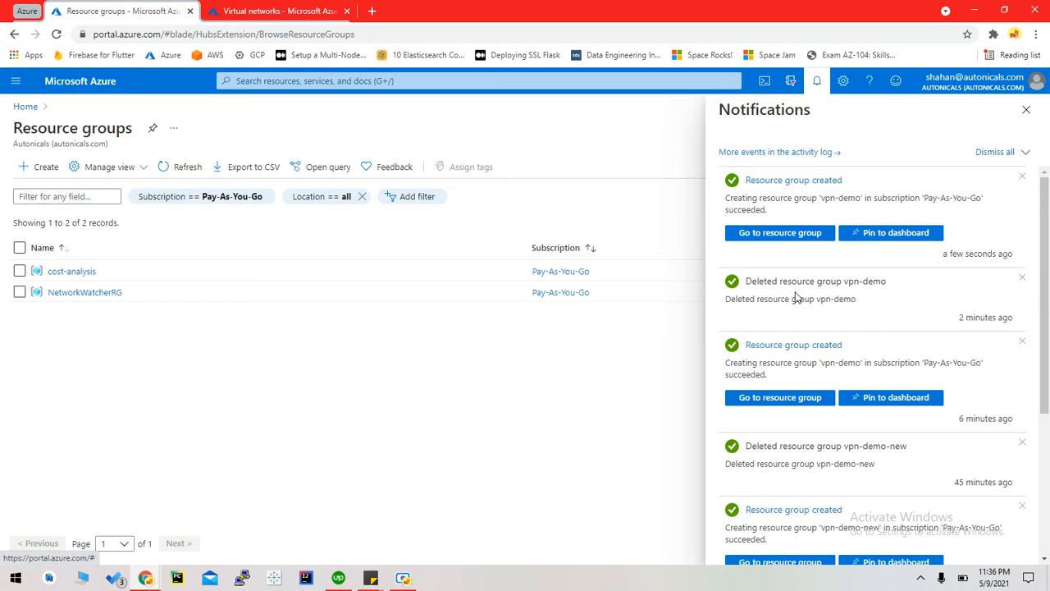
pyautogui.click(813, 238)
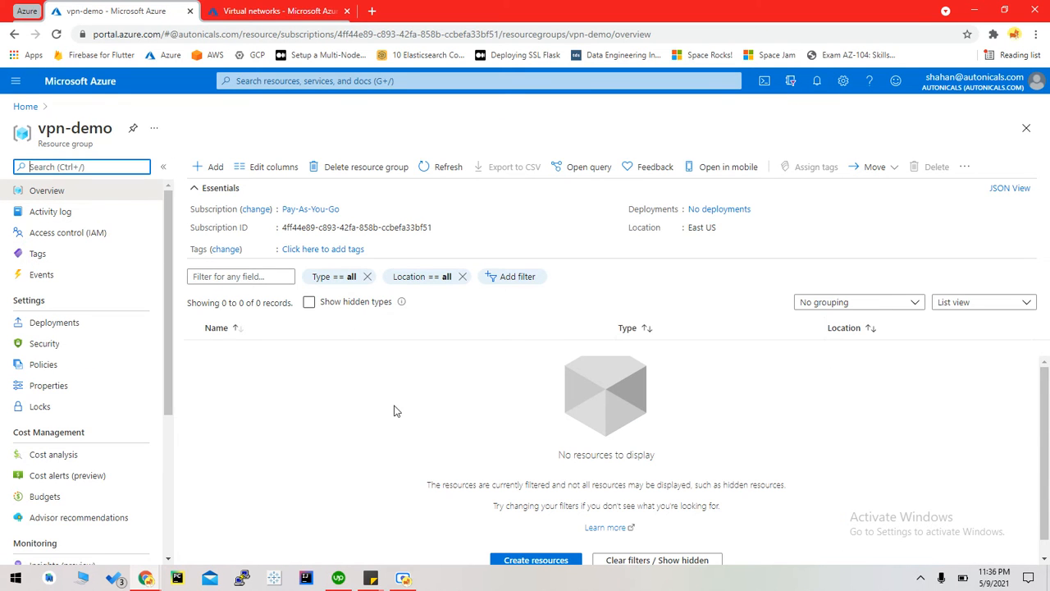
# Start a new virtual network named my-vnet in the vpn-demo resource group and continue to its IP address settings.
pyautogui.click(268, 11)
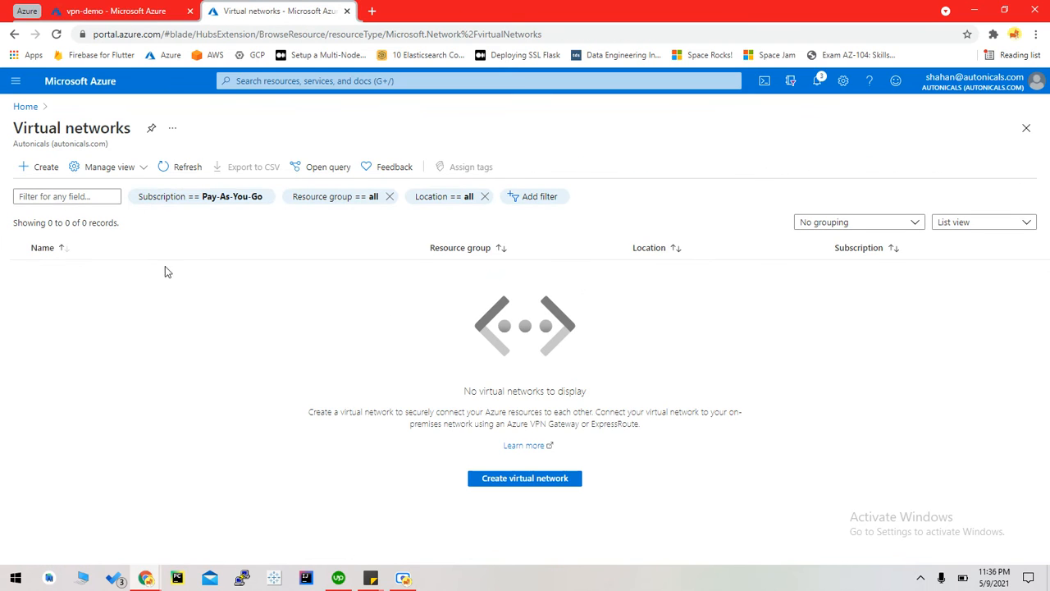
pyautogui.click(25, 170)
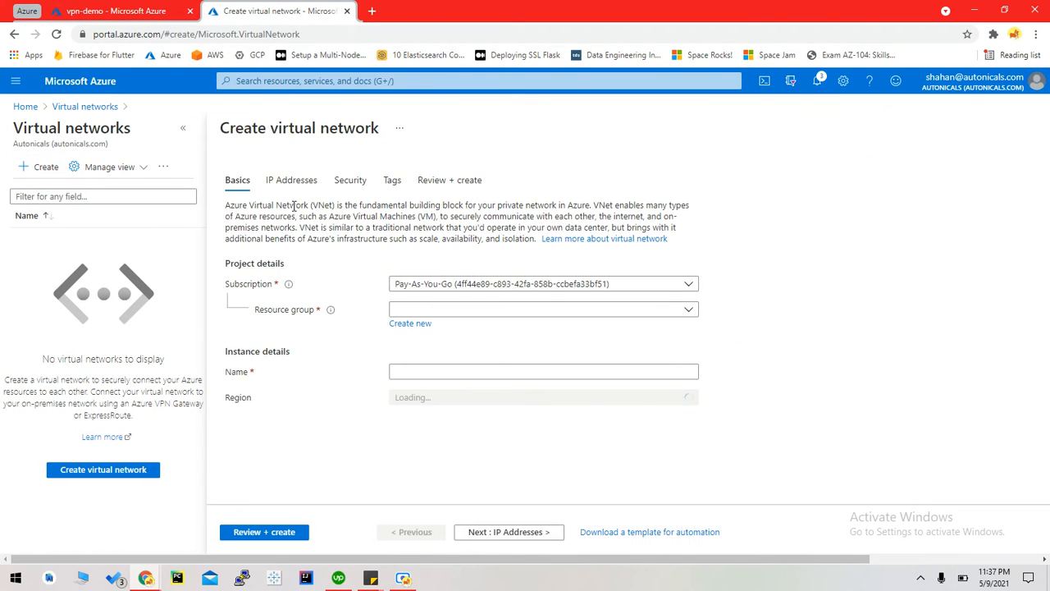
pyautogui.click(457, 313)
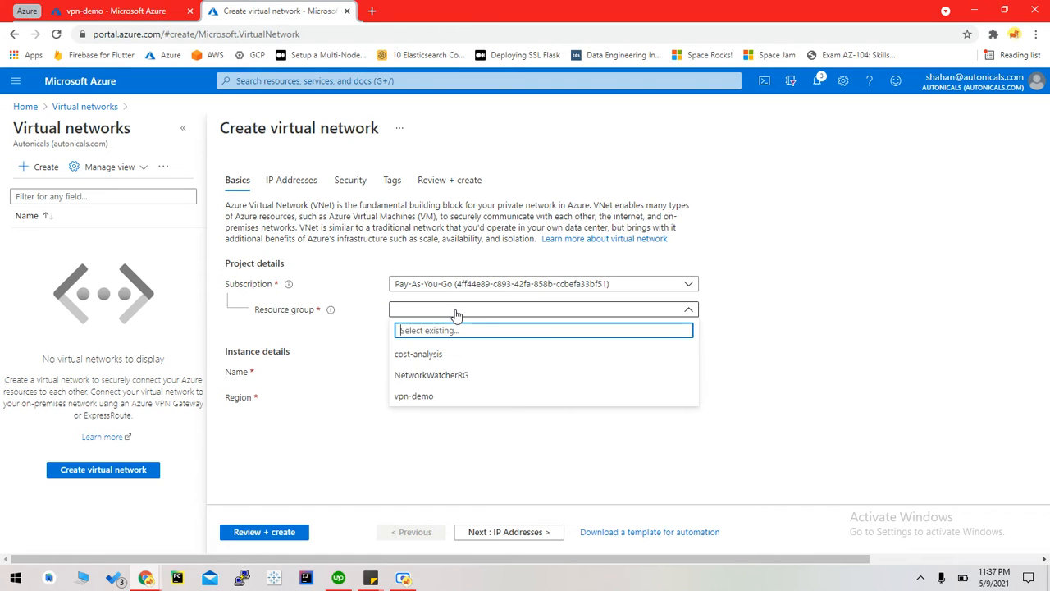
pyautogui.click(463, 398)
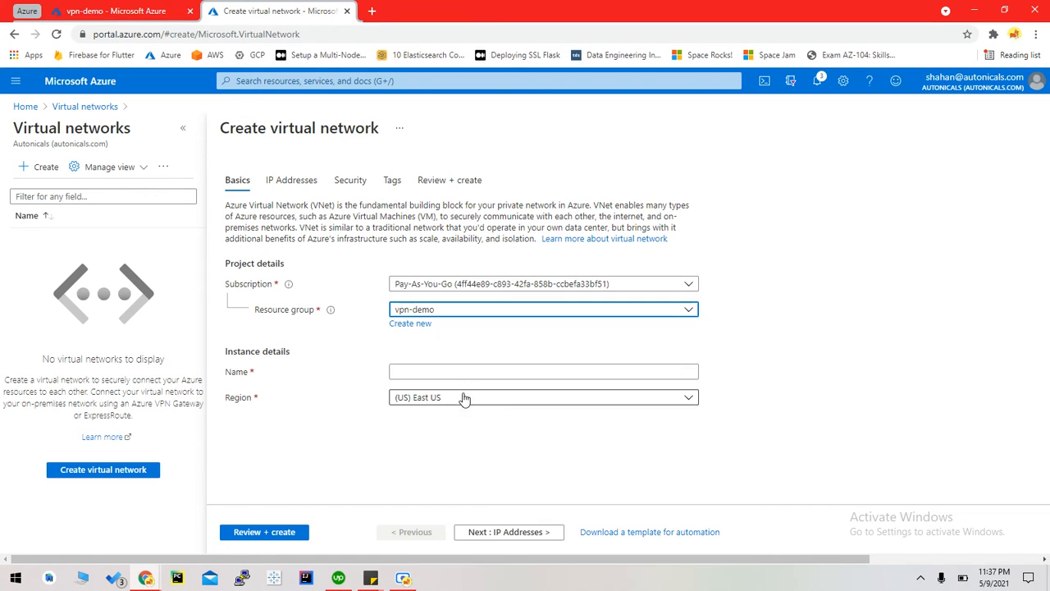
pyautogui.click(407, 371)
pyautogui.write('my')
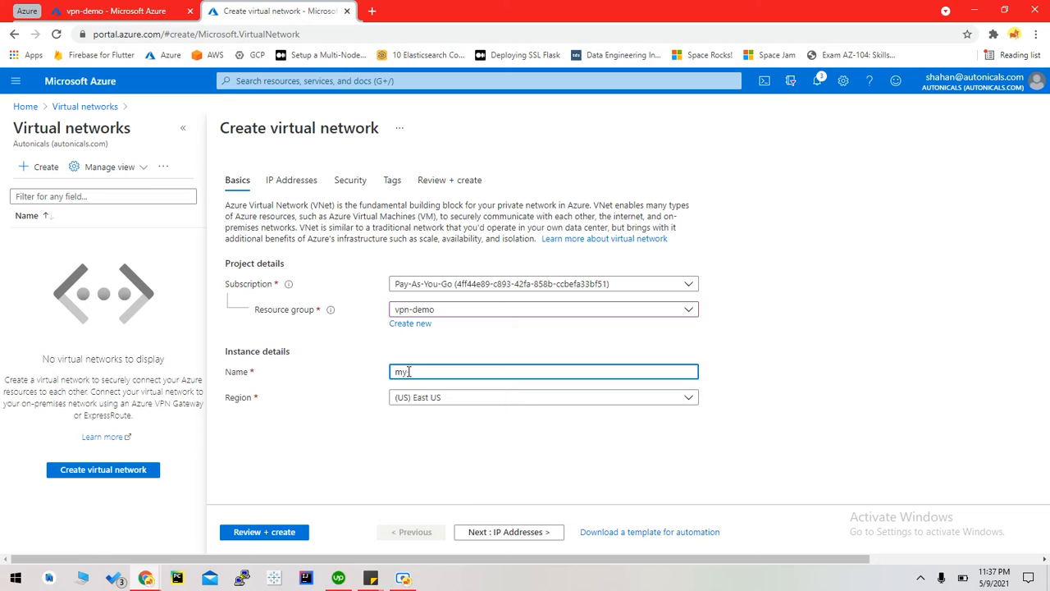
pyautogui.write('-vnet')
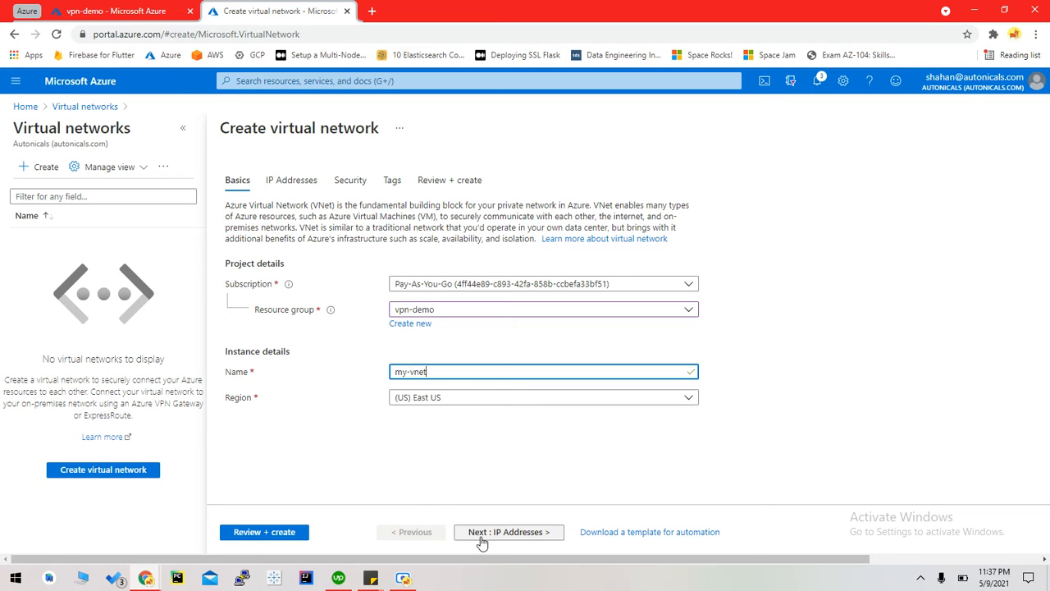
pyautogui.click(483, 537)
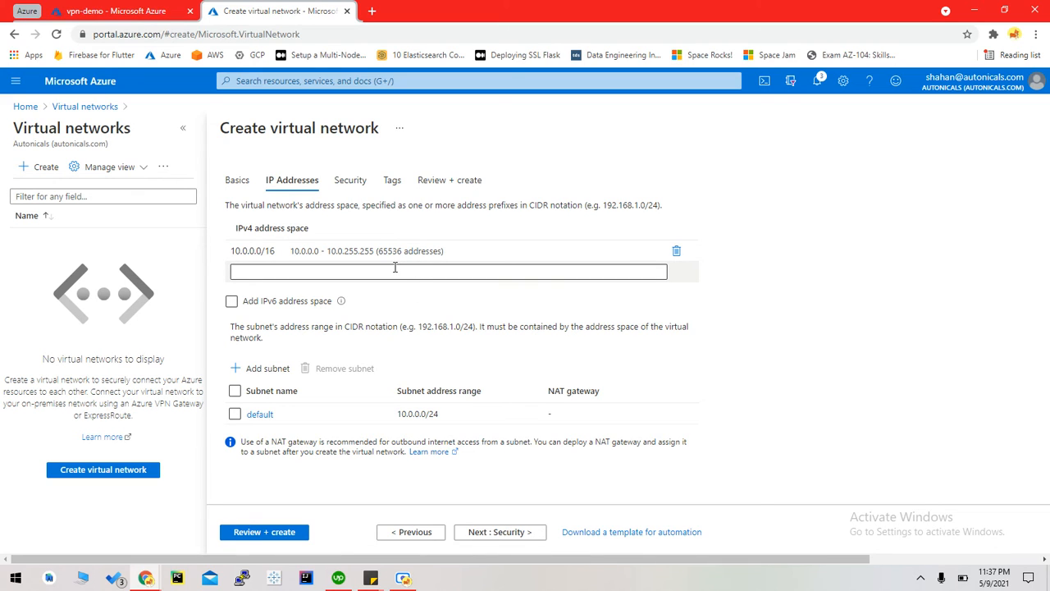
# Set the virtual network's IPv4 address space to 10.0.0.0/27.
pyautogui.click(281, 251)
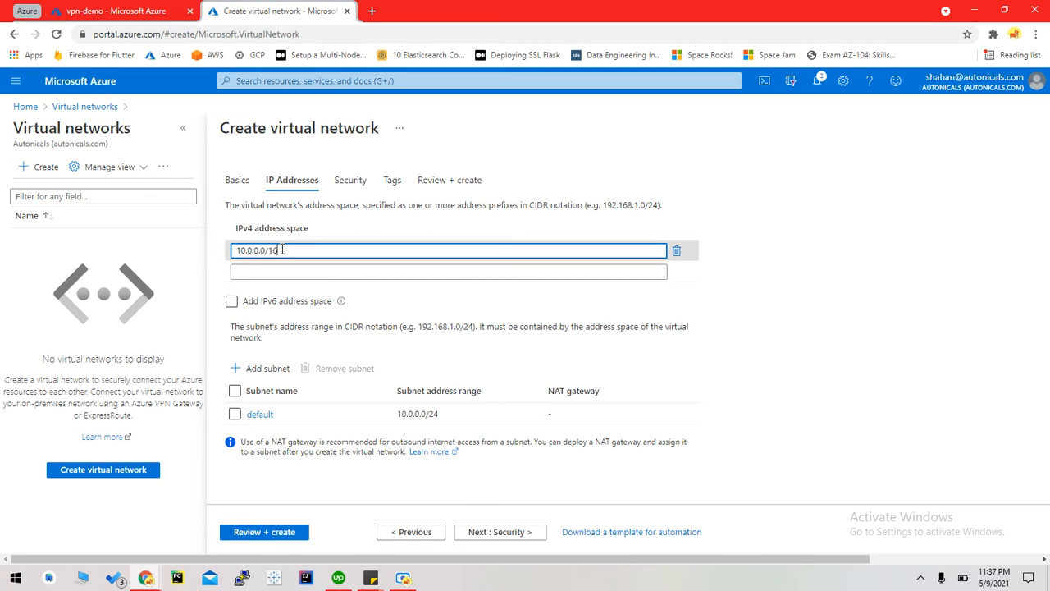
pyautogui.press('BackSpace')
pyautogui.press('BackSpace')
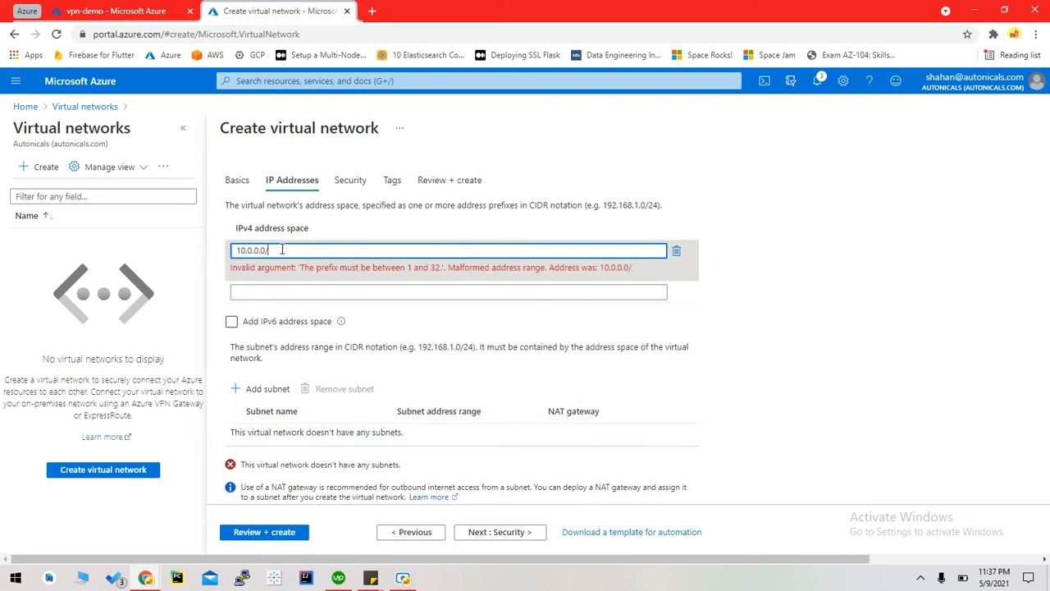
pyautogui.write('27')
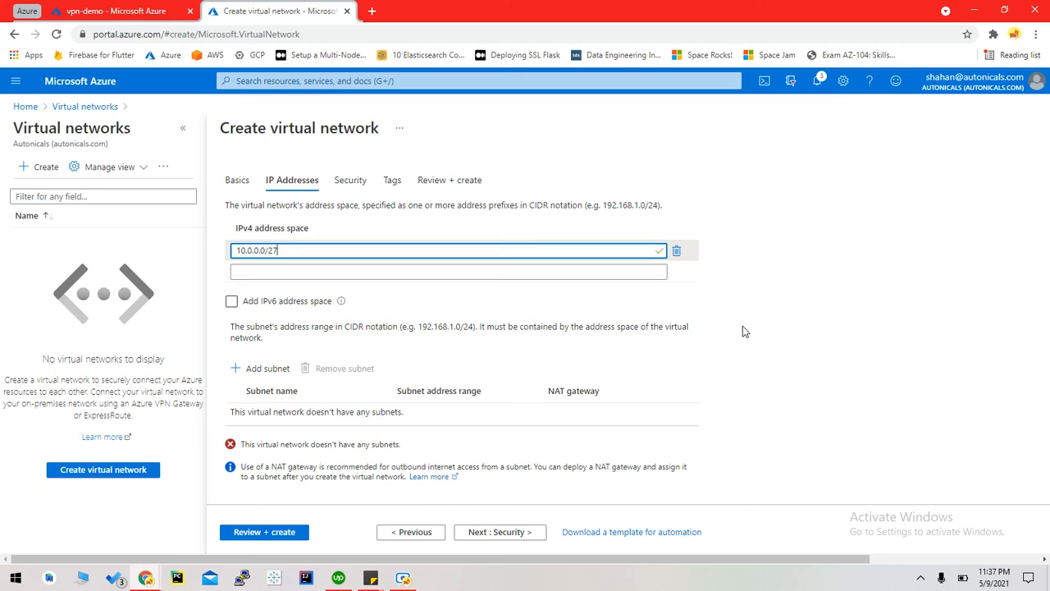
pyautogui.click(460, 273)
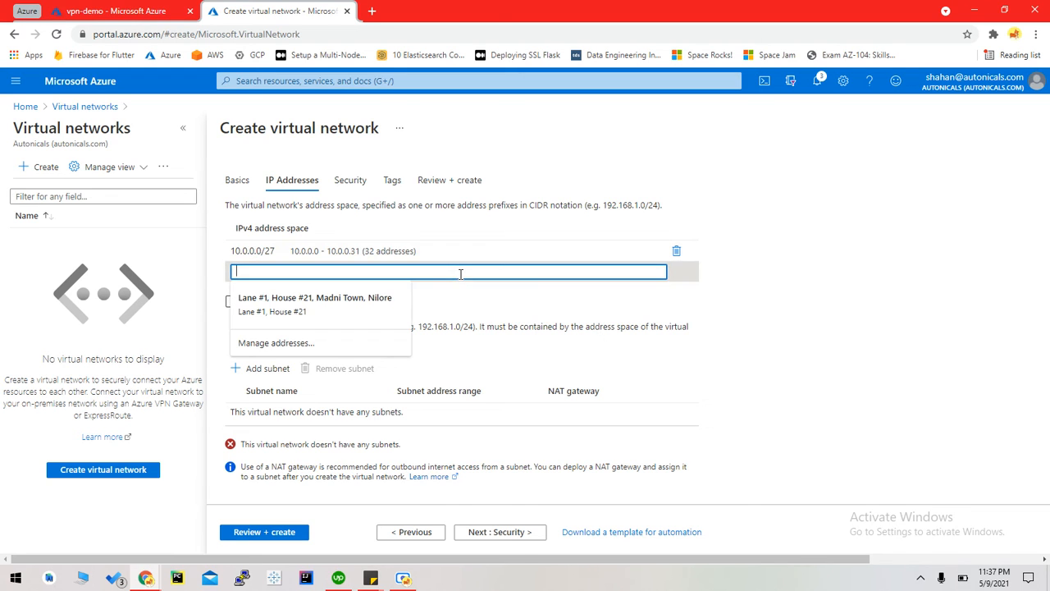
pyautogui.click(530, 318)
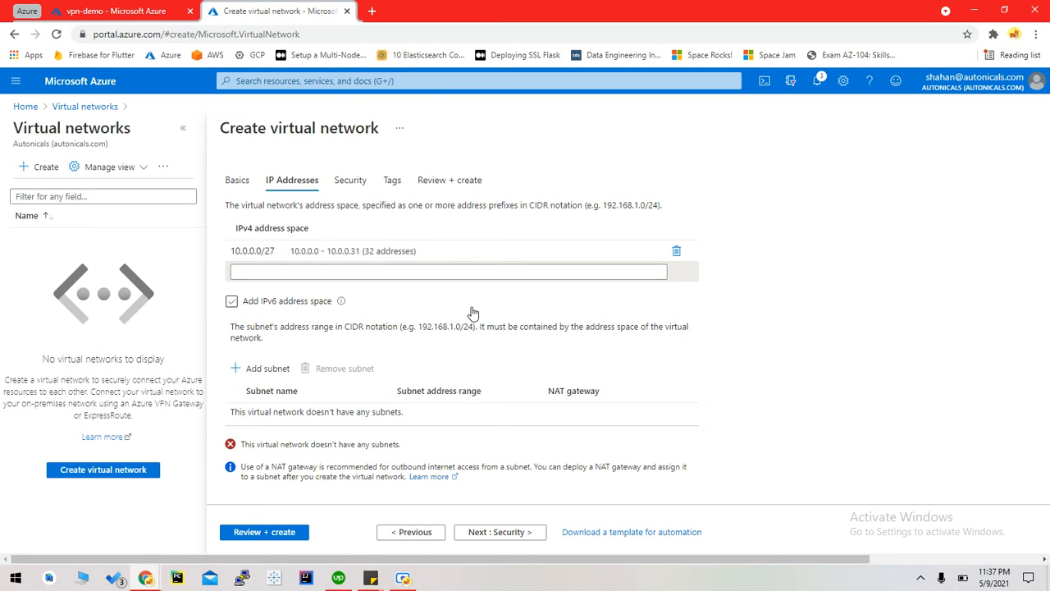
# Add a subnet named subnet1 with the address range 10.0.0.0/29 to the virtual network.
pyautogui.click(250, 378)
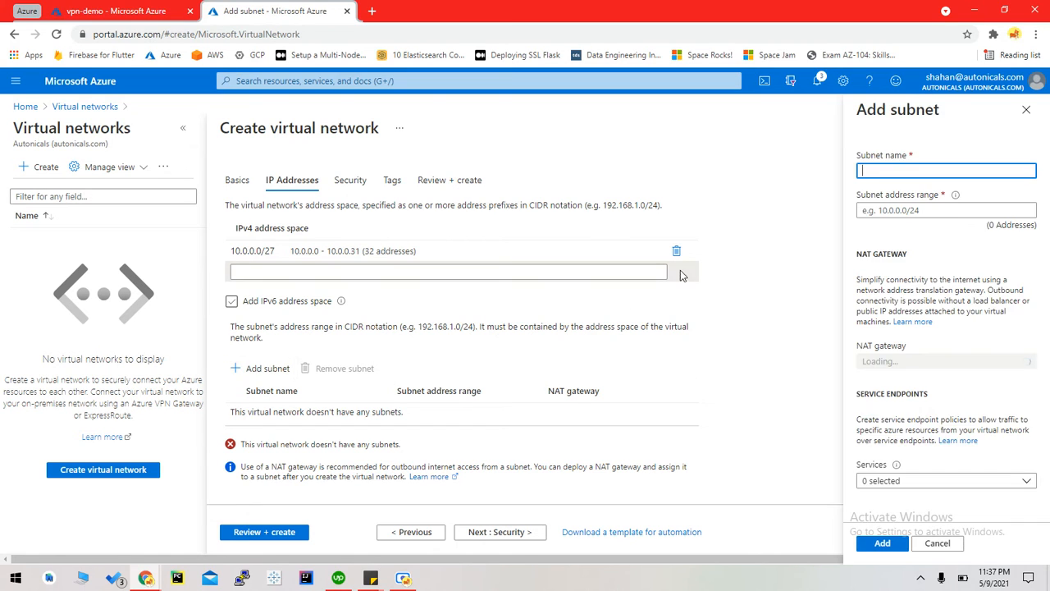
pyautogui.click(915, 172)
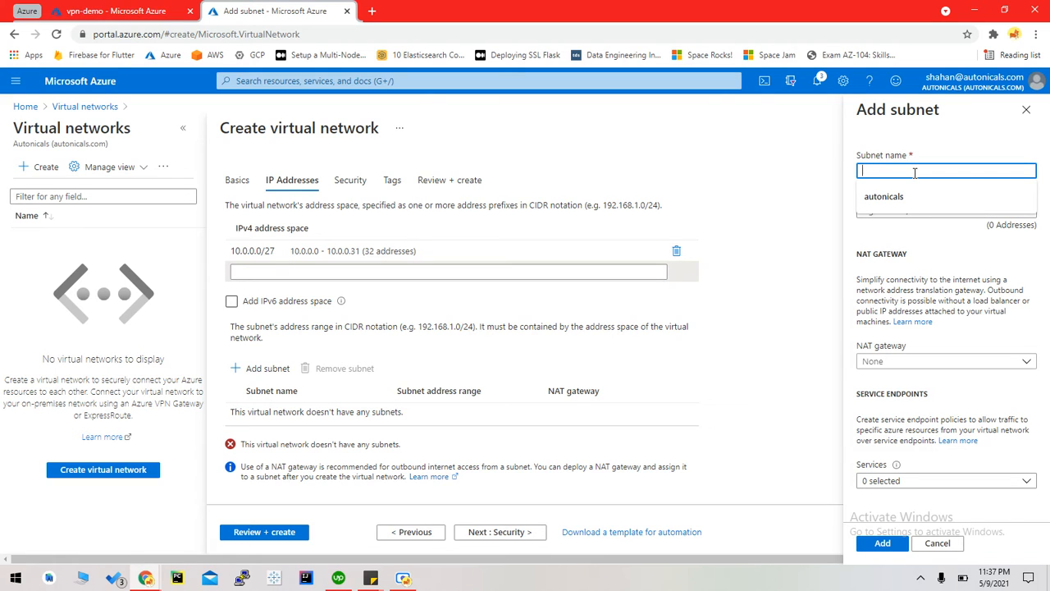
pyautogui.write('subnet')
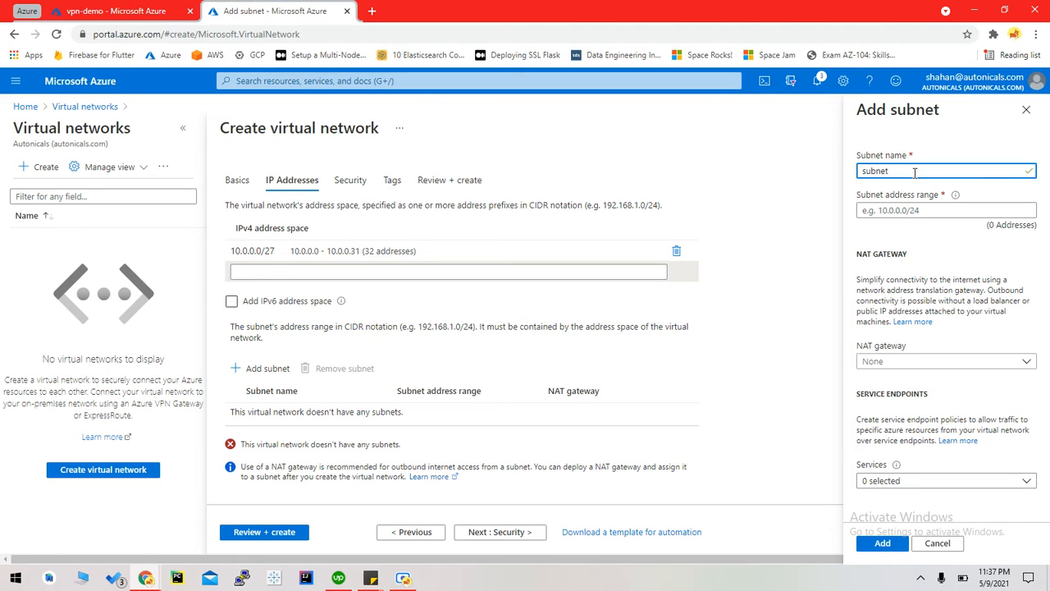
pyautogui.write('1')
pyautogui.click(913, 210)
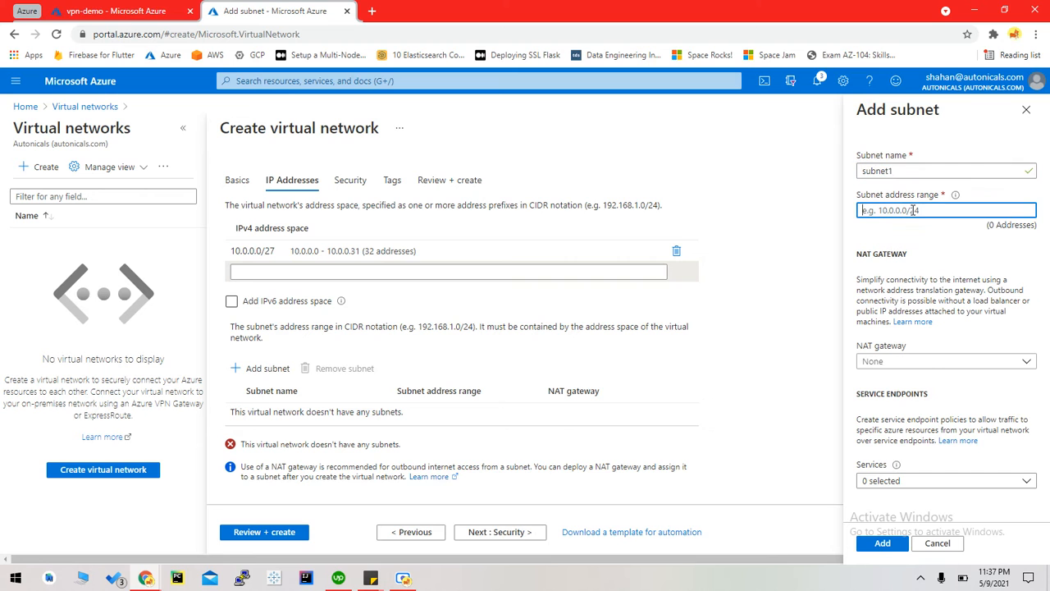
pyautogui.write('10.0')
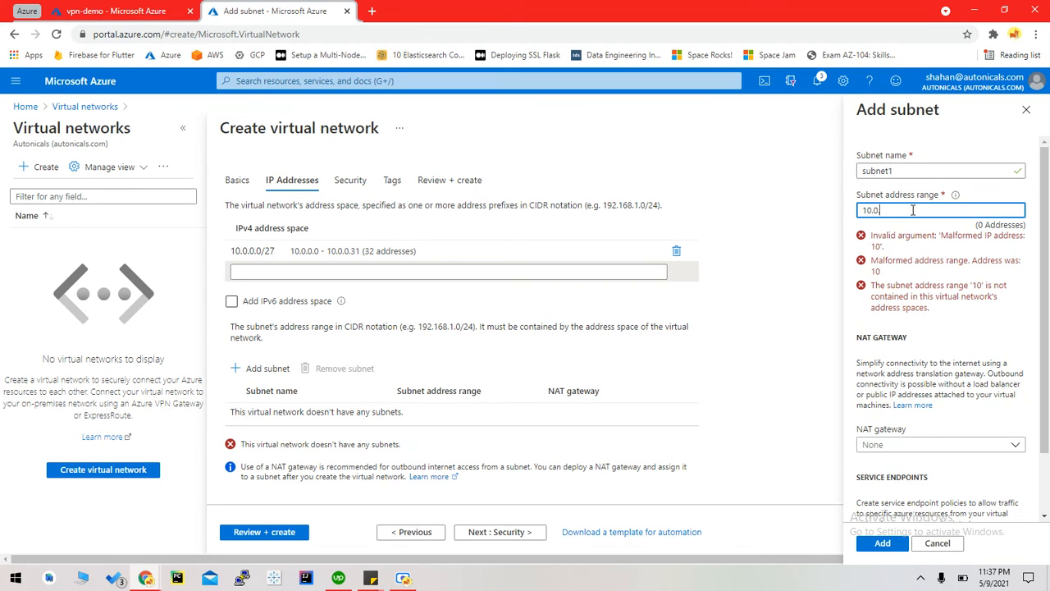
pyautogui.write('.0.0/')
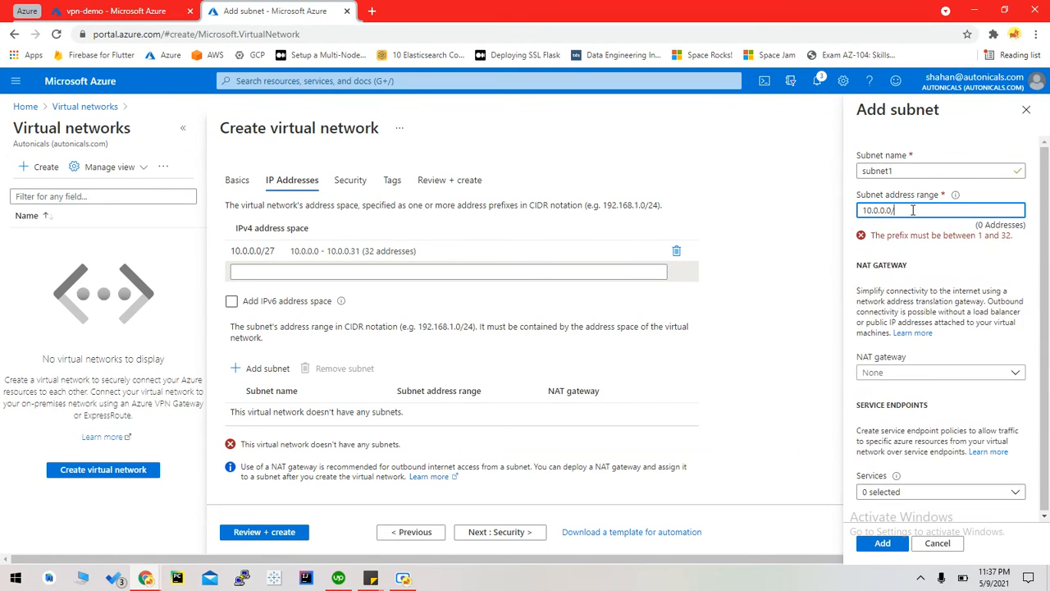
pyautogui.write('29')
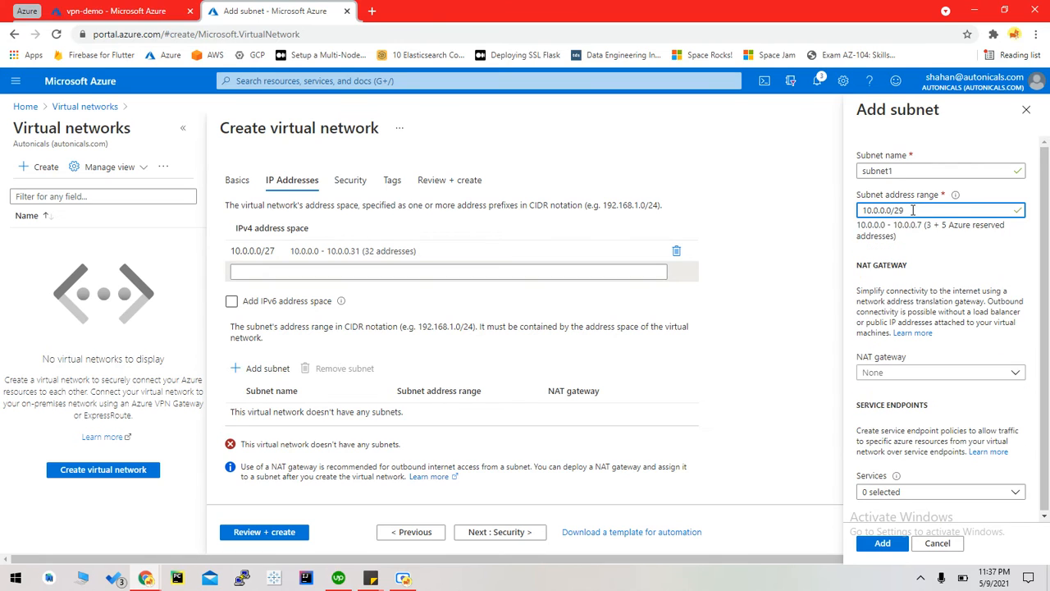
pyautogui.click(927, 170)
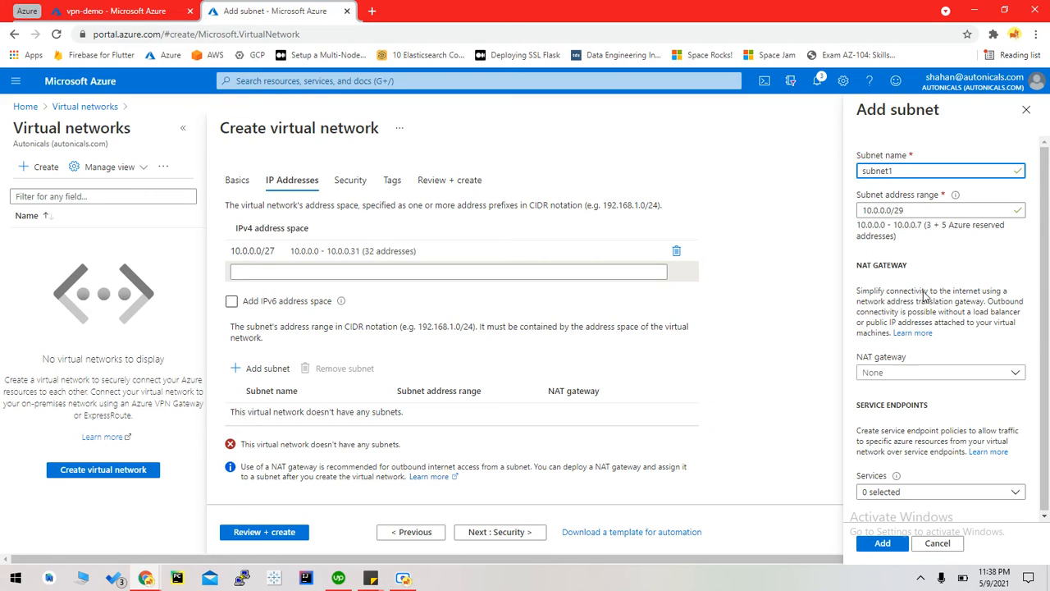
pyautogui.click(883, 544)
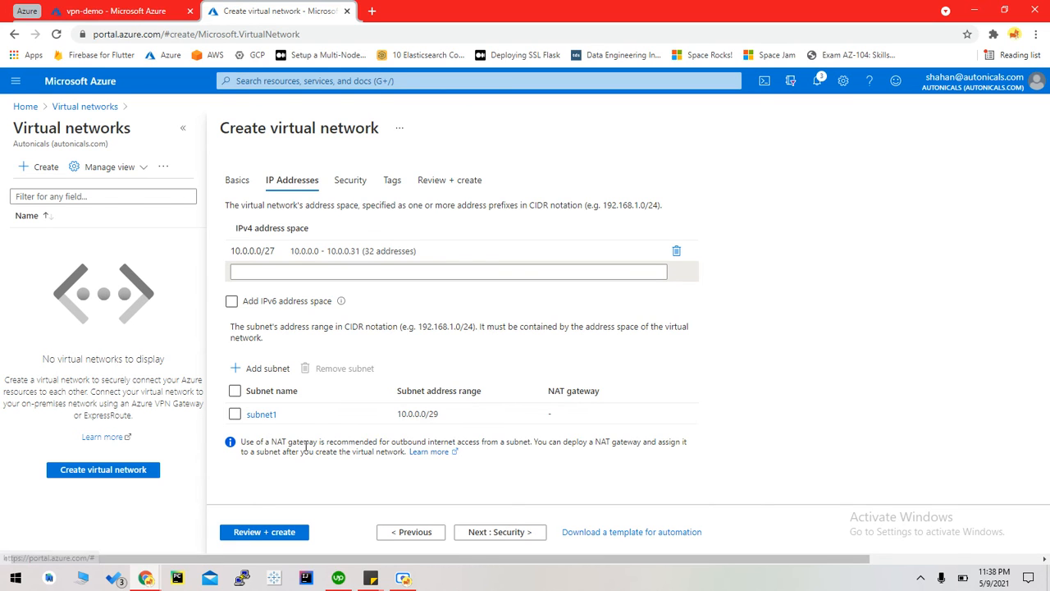
# Add a second subnet named subnet2 with the address range 10.0.0.8/29.
pyautogui.click(256, 368)
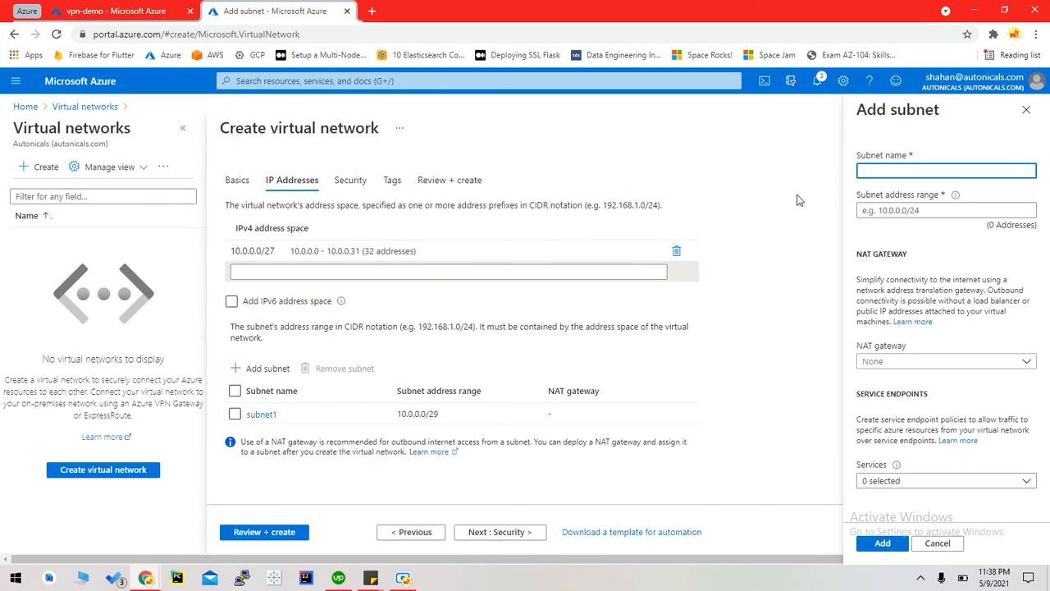
pyautogui.write('sub')
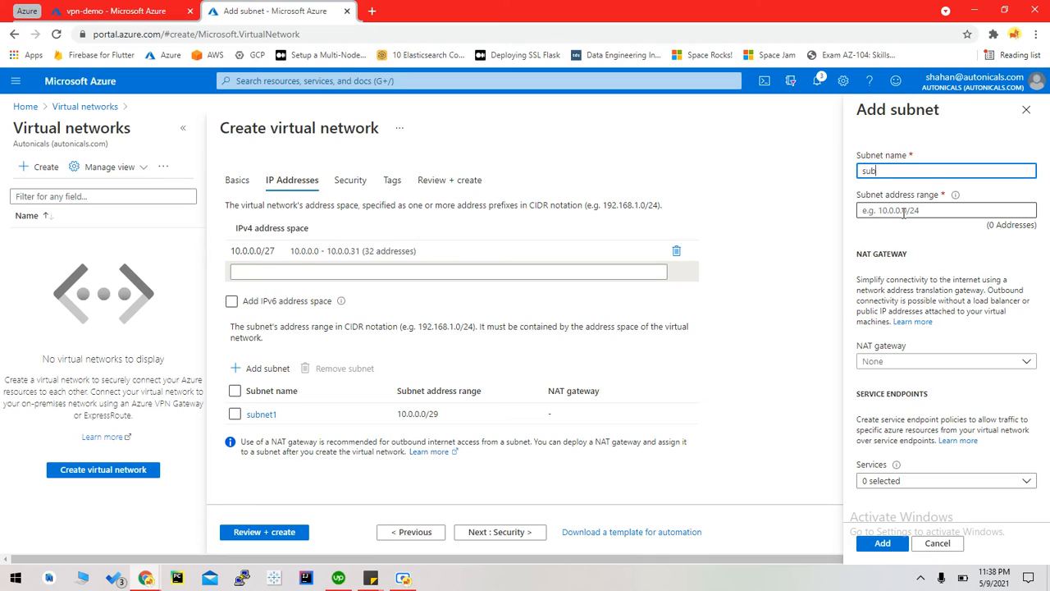
pyautogui.write('net2')
pyautogui.click(927, 210)
pyautogui.write('10')
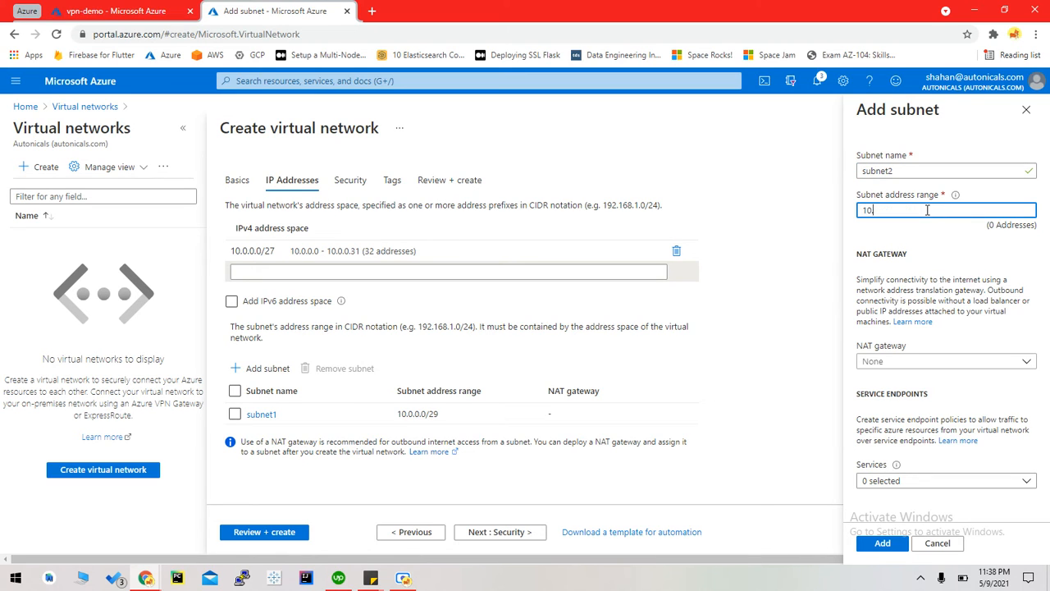
pyautogui.write('.0.0.')
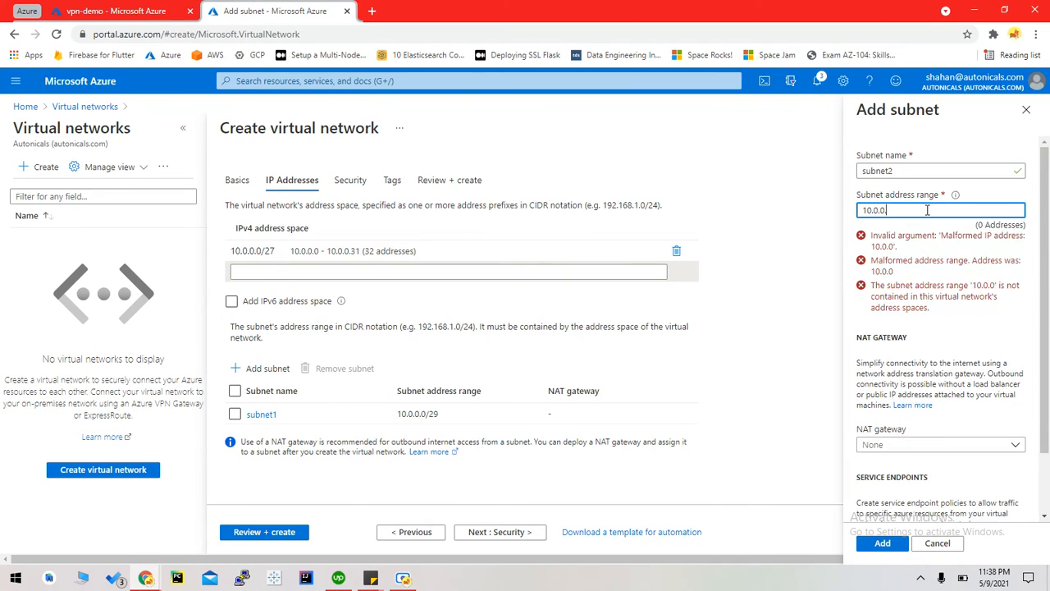
pyautogui.write('0/')
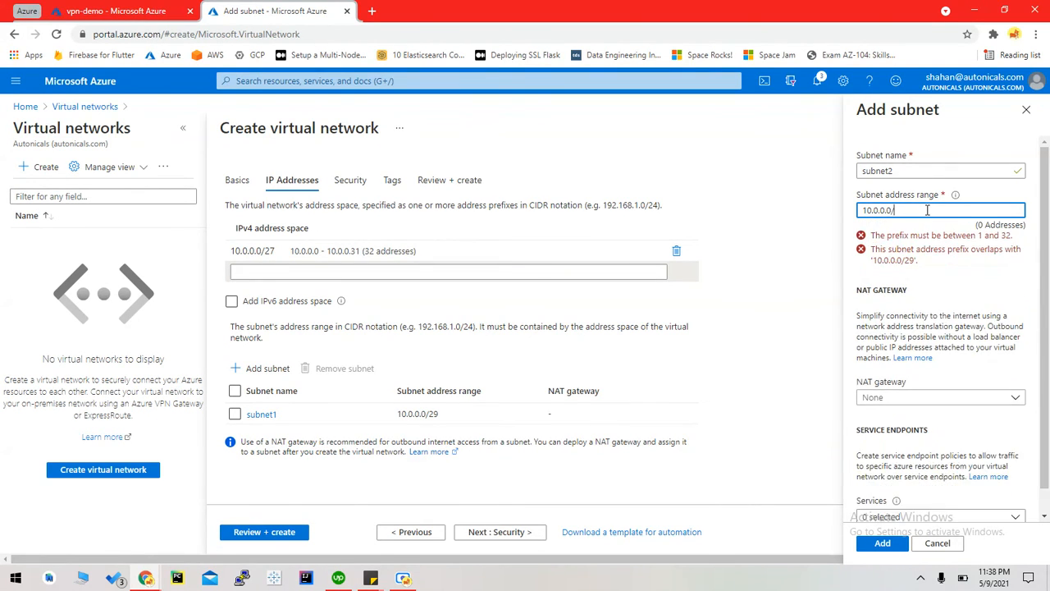
pyautogui.write('29')
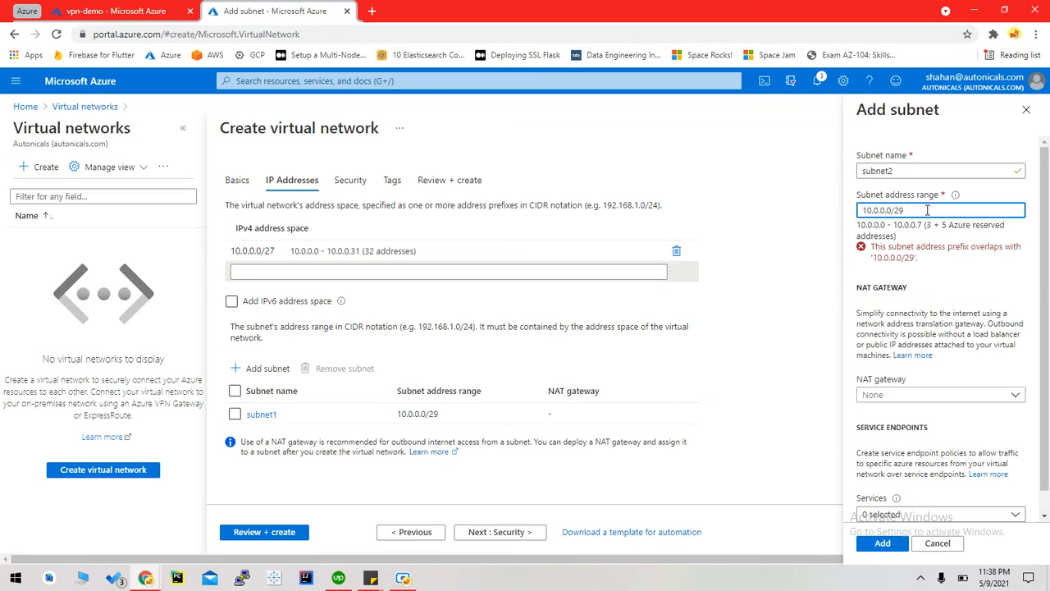
pyautogui.click(892, 211)
pyautogui.press('BackSpace')
pyautogui.write('8')
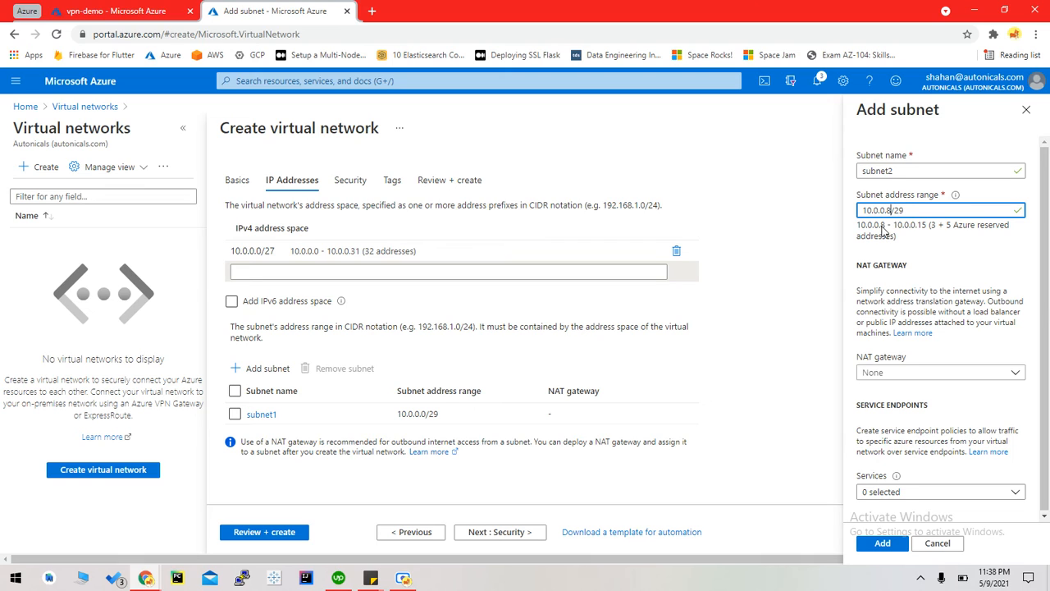
pyautogui.click(886, 543)
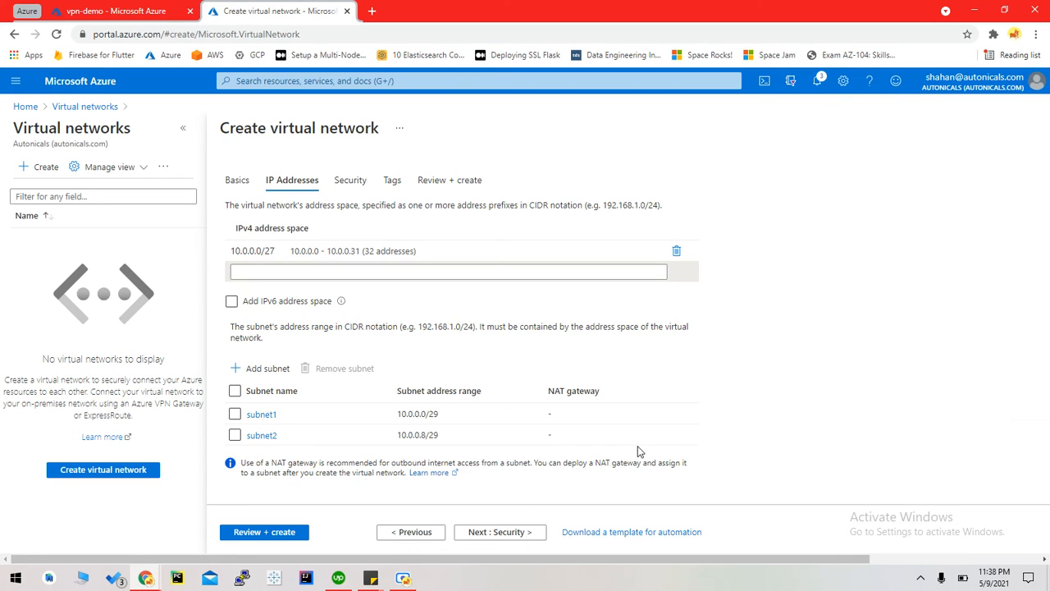
# Add a subnet named GatewaySubnet with the address range 10.0.0.16/28.
pyautogui.click(274, 373)
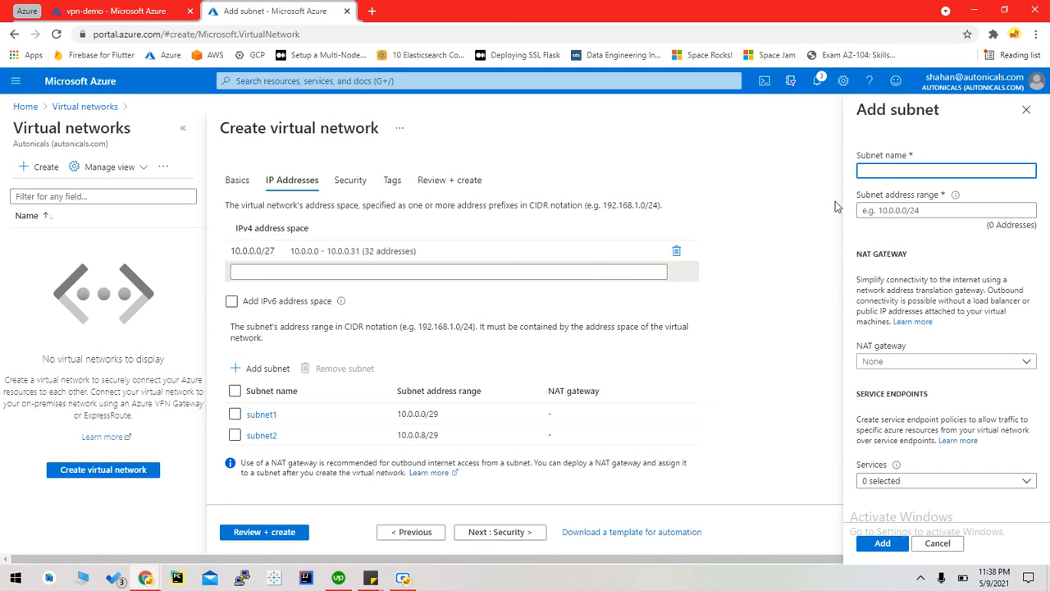
pyautogui.write('GatewaySubnet')
pyautogui.click(897, 211)
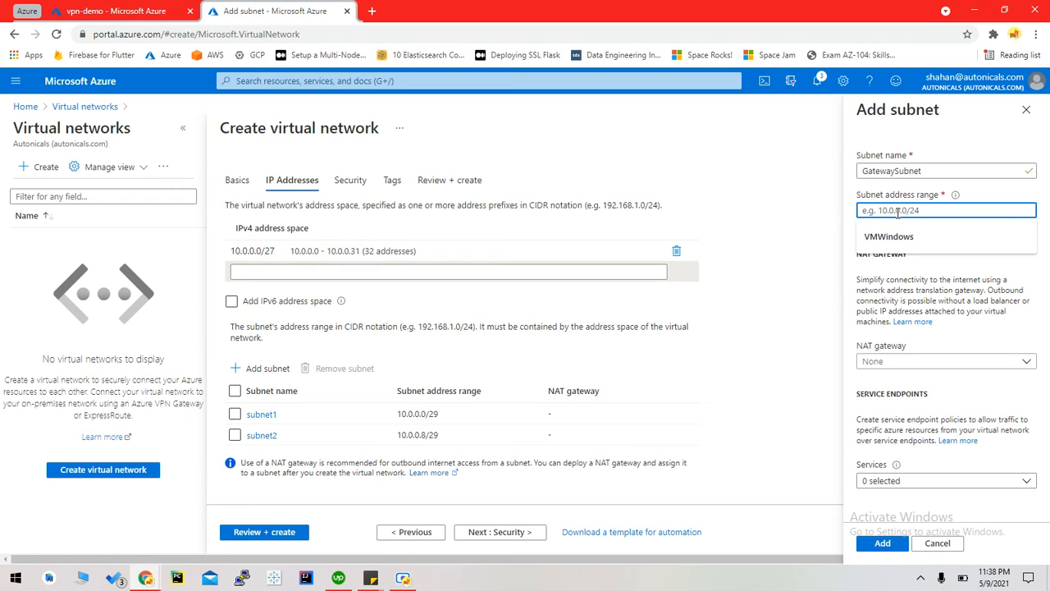
pyautogui.write('10.0.0')
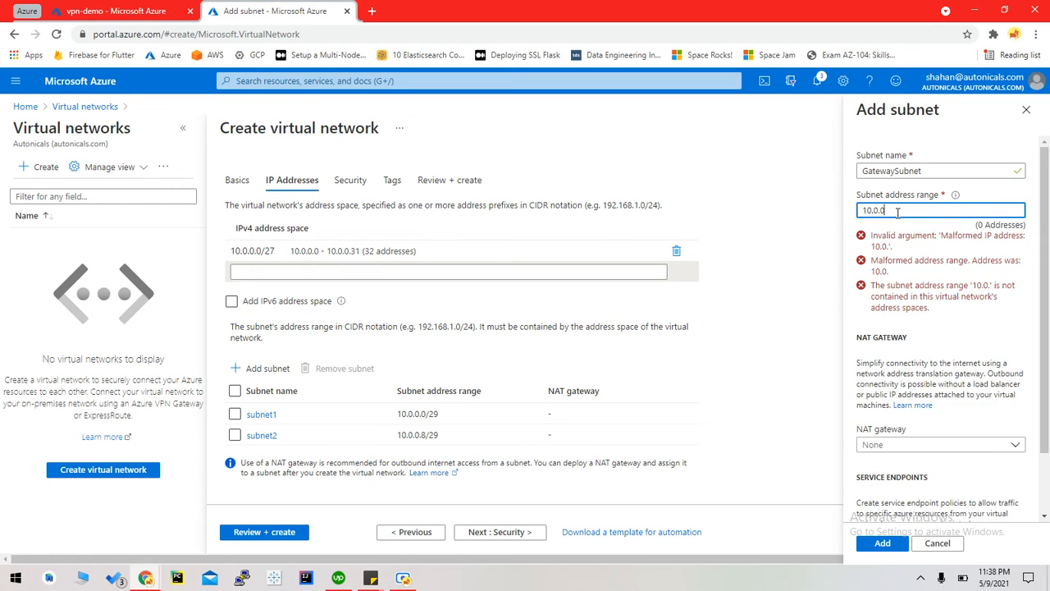
pyautogui.write('.16/')
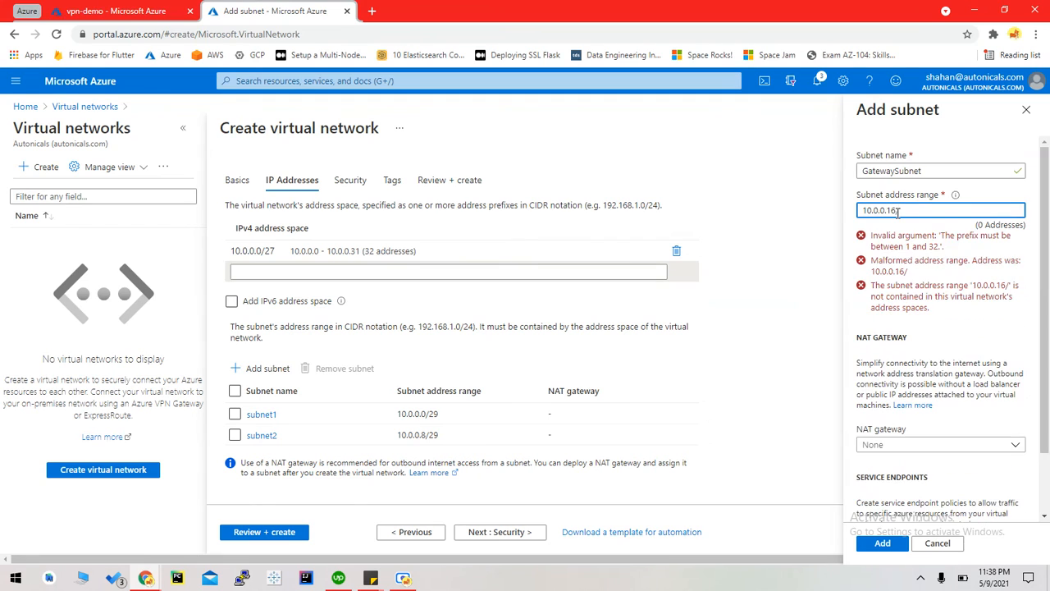
pyautogui.write('29')
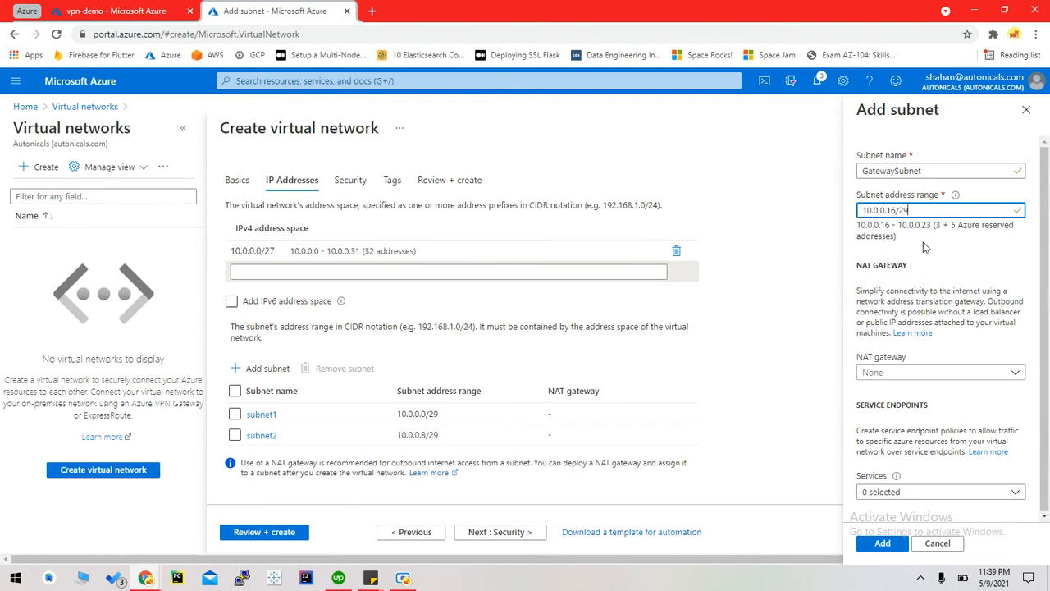
pyautogui.press('BackSpace')
pyautogui.write('8')
pyautogui.click(883, 544)
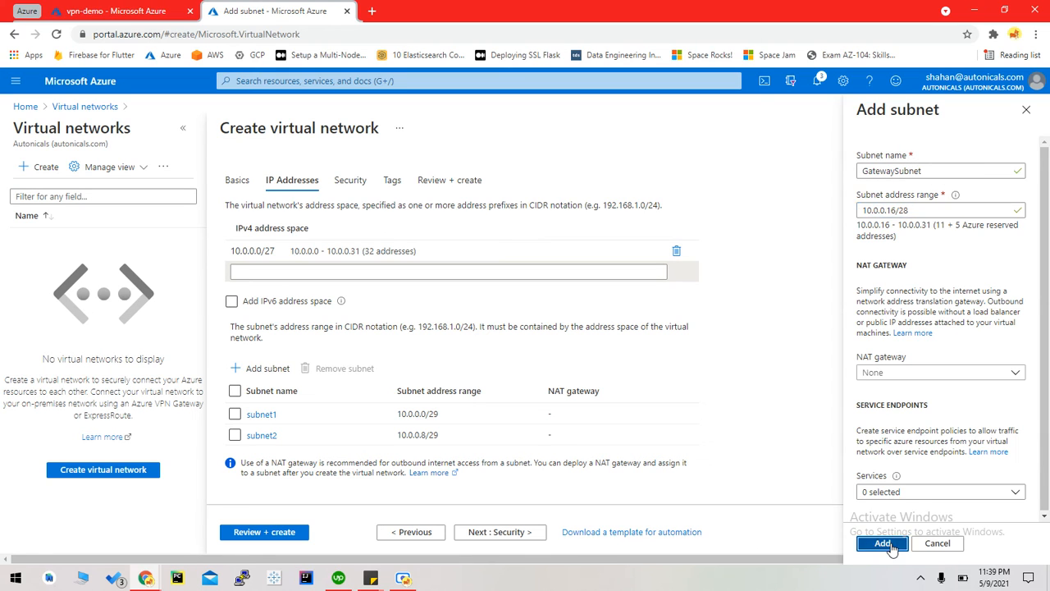
# Check the names and address ranges of subnet1, subnet2 and GatewaySubnet in their settings.
pyautogui.click(271, 417)
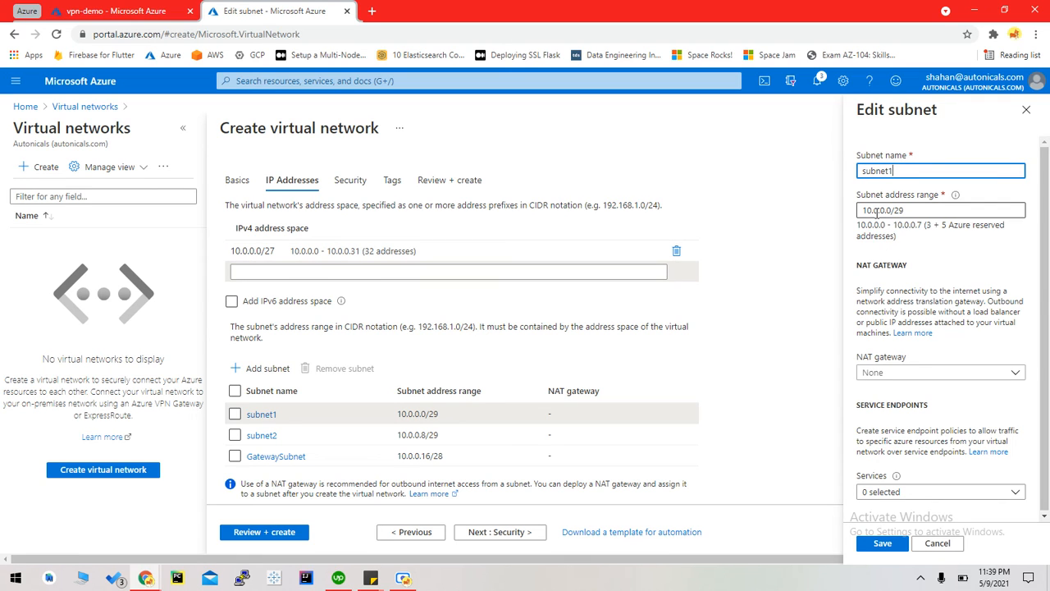
pyautogui.click(256, 436)
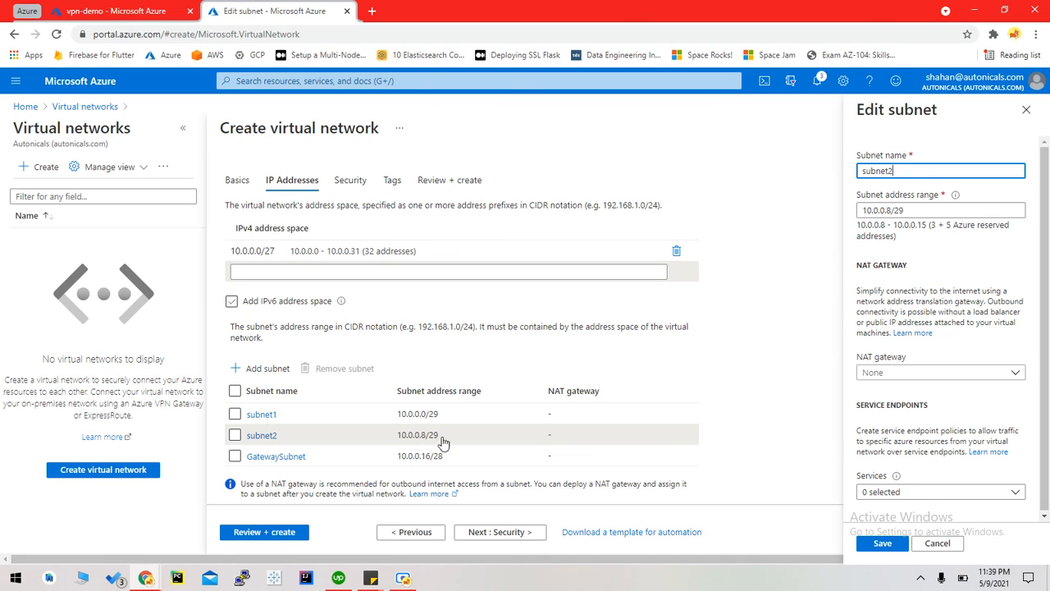
pyautogui.click(288, 458)
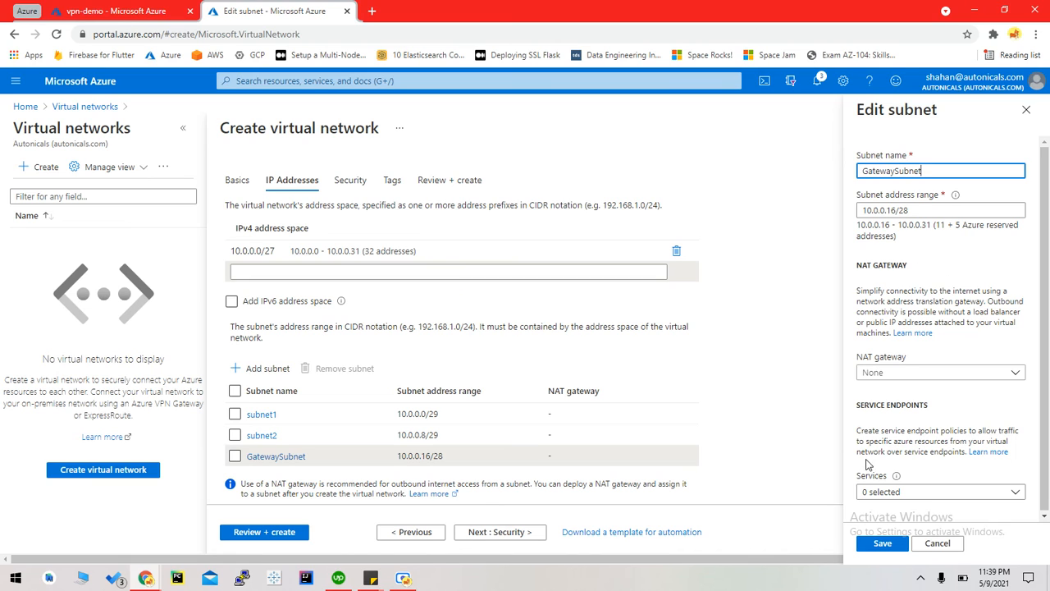
pyautogui.click(883, 545)
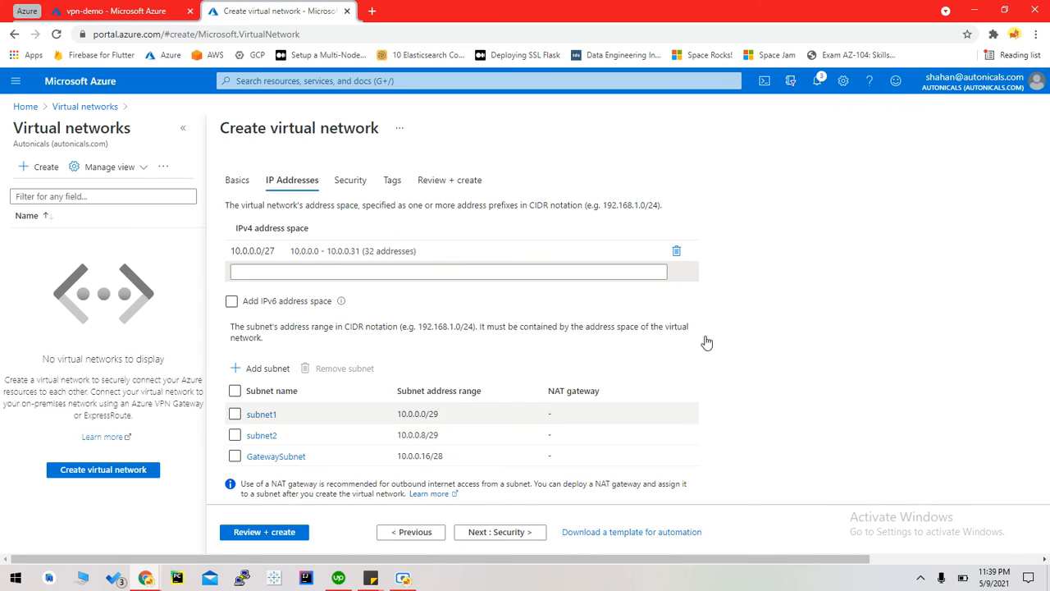
# Review the my-vnet configuration, create the virtual network and dismiss the deployment notification.
pyautogui.scroll(-1, 808, 330)
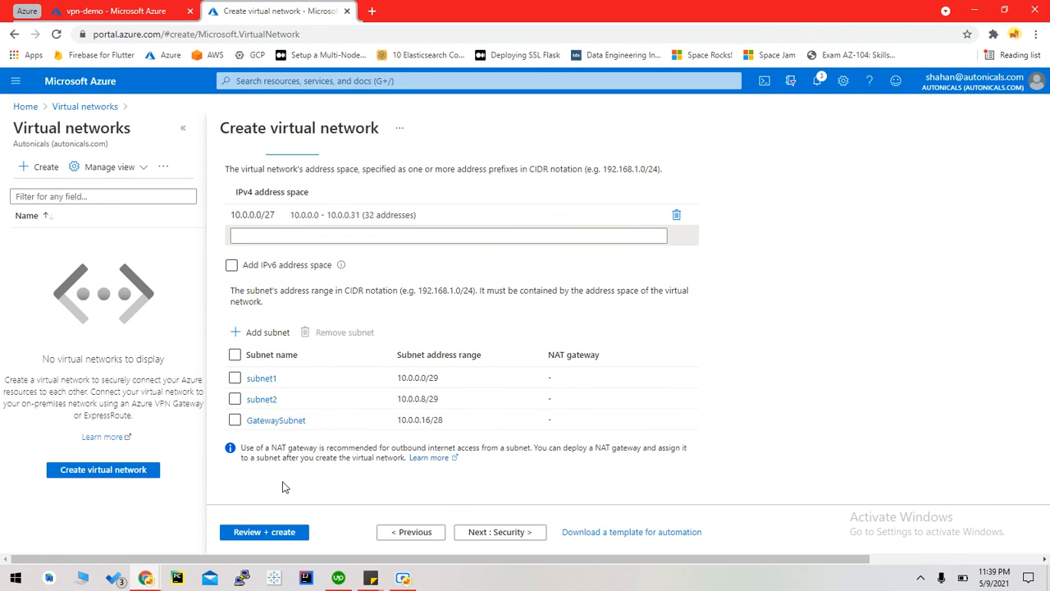
pyautogui.scroll(1, 284, 486)
pyautogui.click(459, 182)
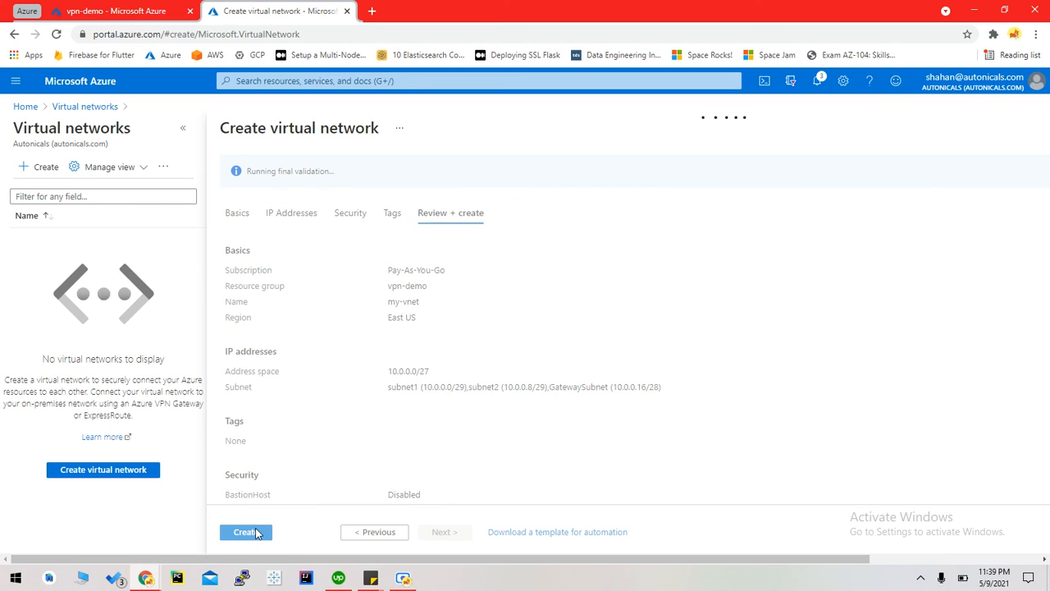
pyautogui.click(255, 532)
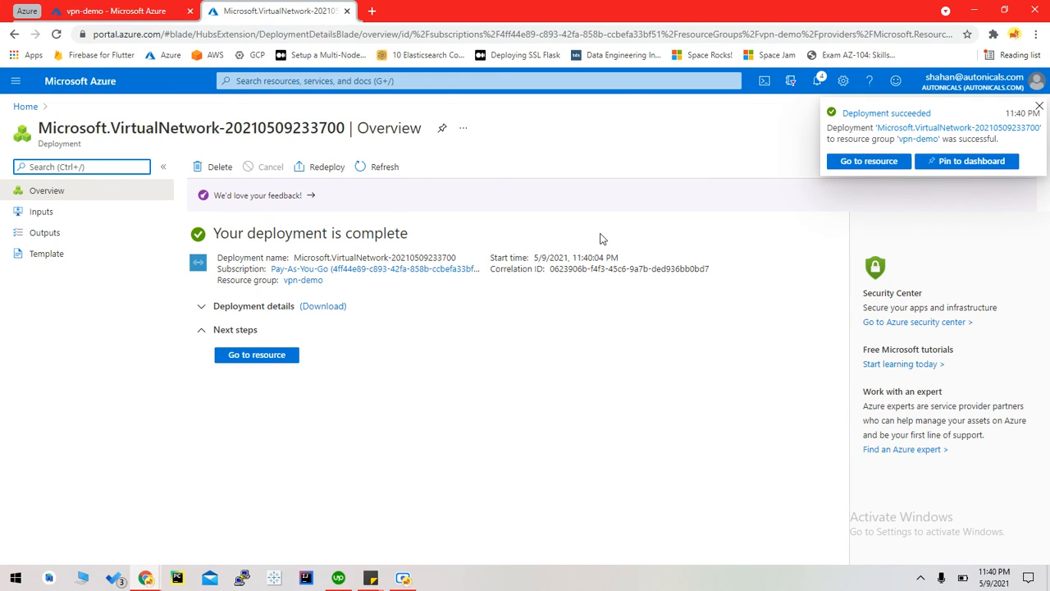
pyautogui.click(1039, 109)
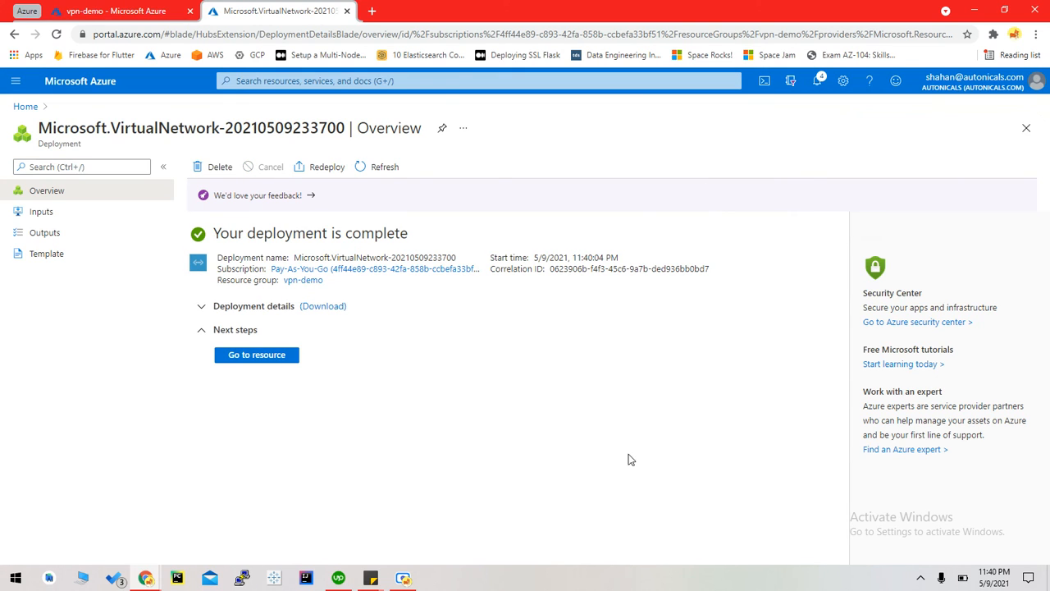
pyautogui.click(402, 579)
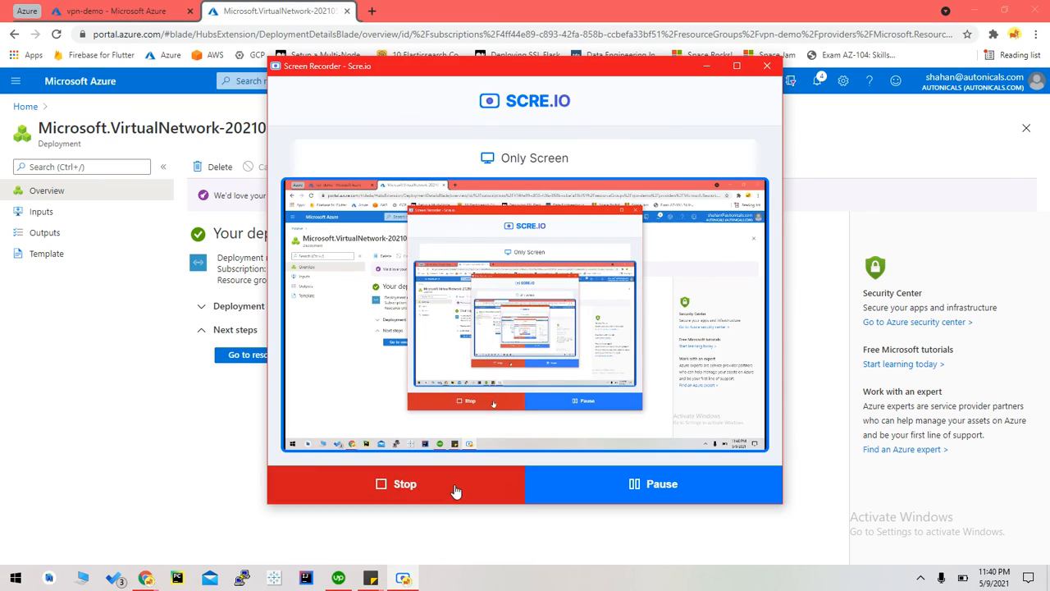